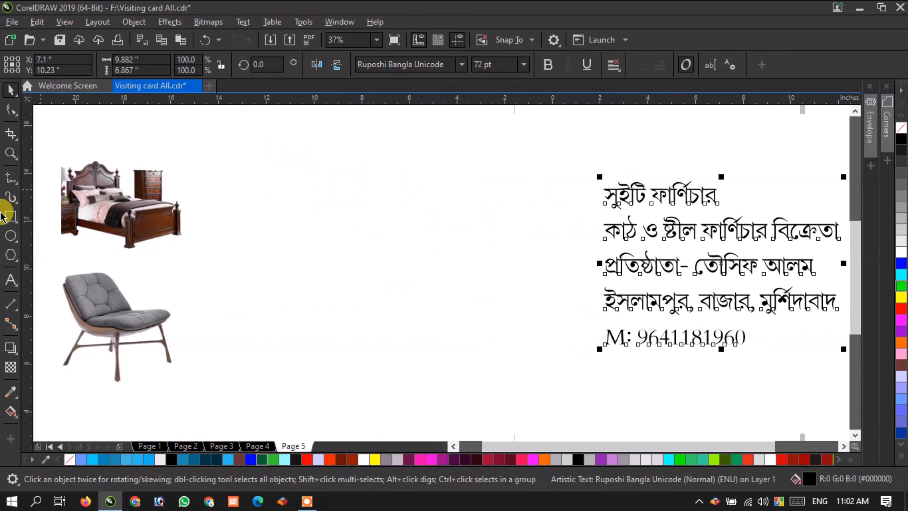
Draw a rectangle between the furniture pictures and the text, and set its size to 3.5 × 2 inches.
left_click(11, 218)
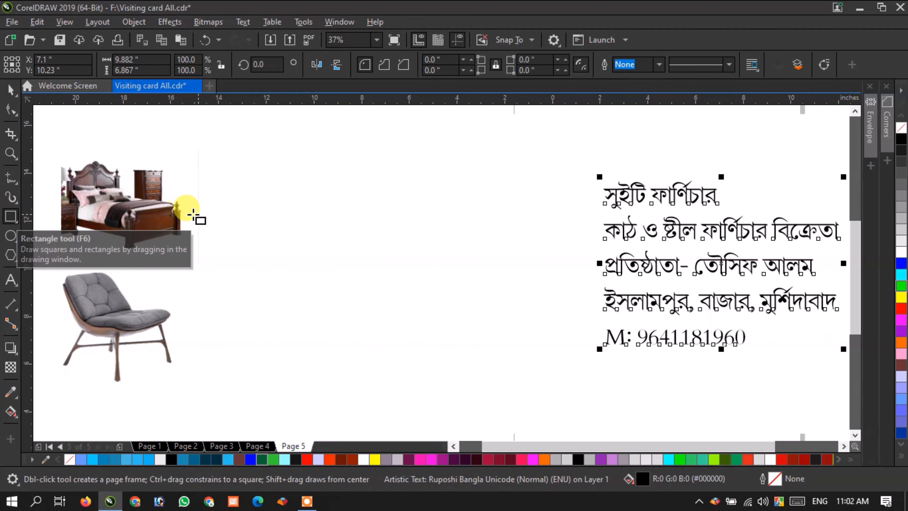
left_click_drag(234, 211, 507, 340)
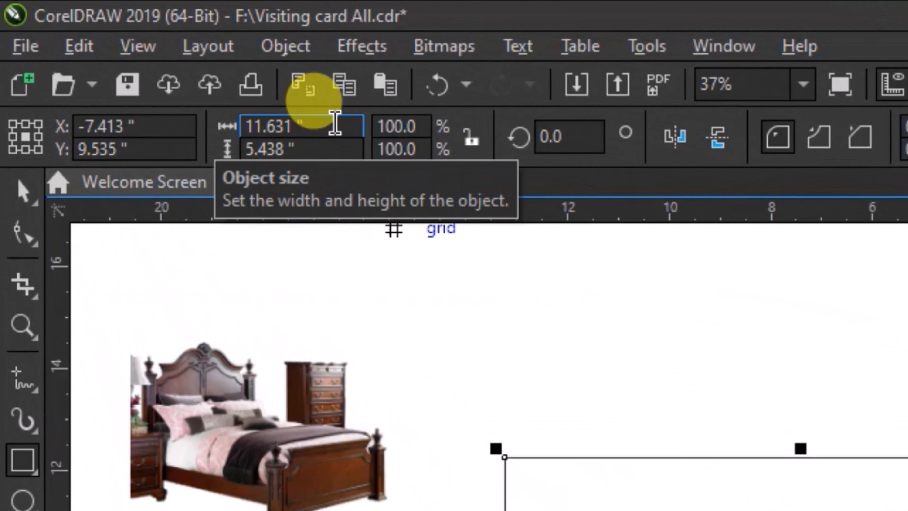
left_click(335, 123)
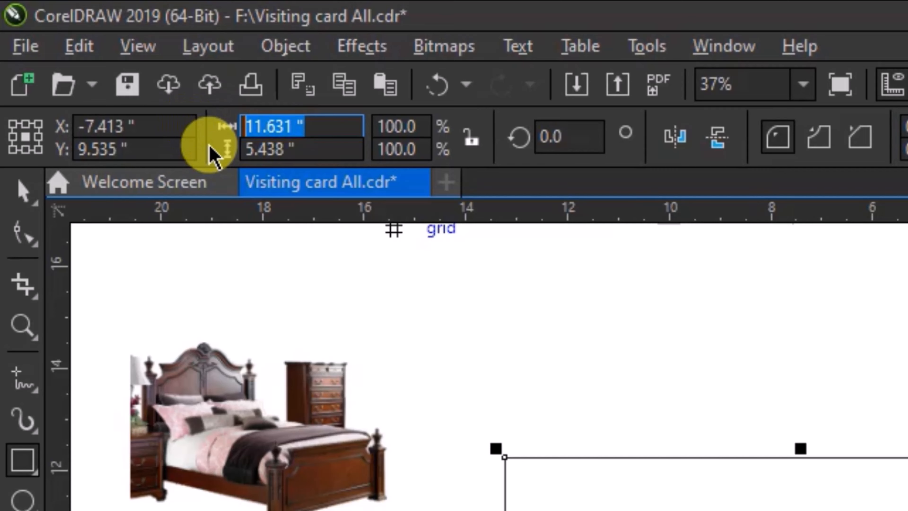
type("3.5")
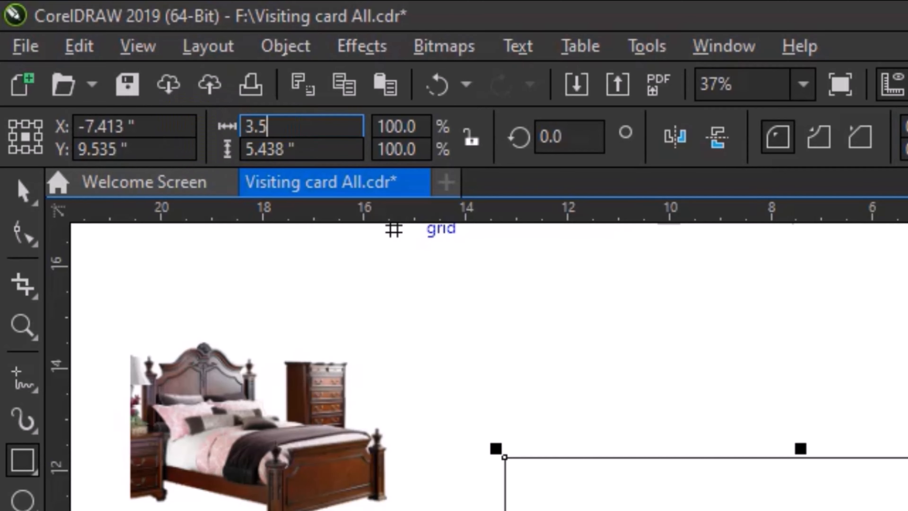
key("Tab")
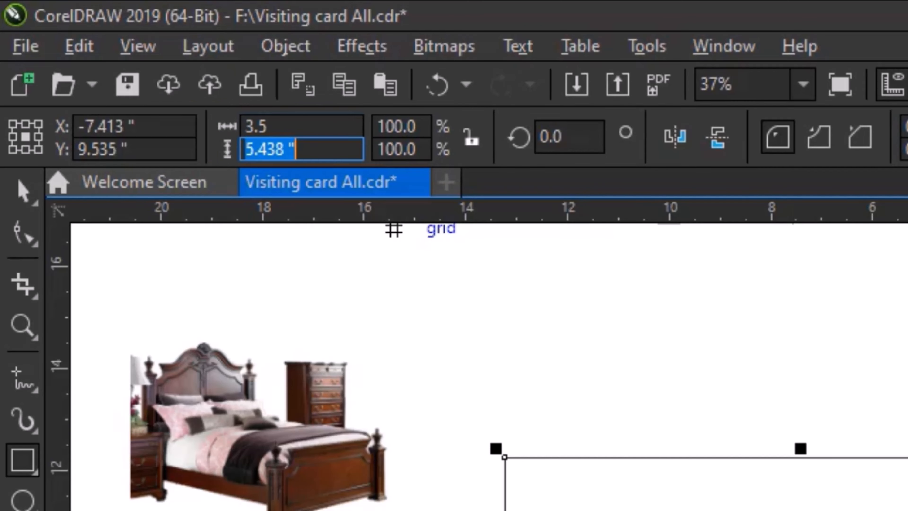
type("2")
key("Return")
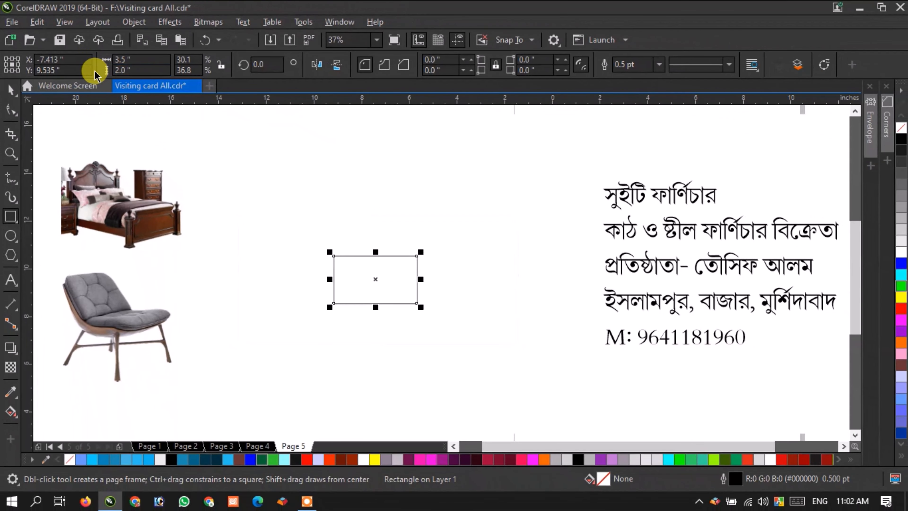
Fill the 3.5 × 2 inch card rectangle with yellow.
left_click(10, 90)
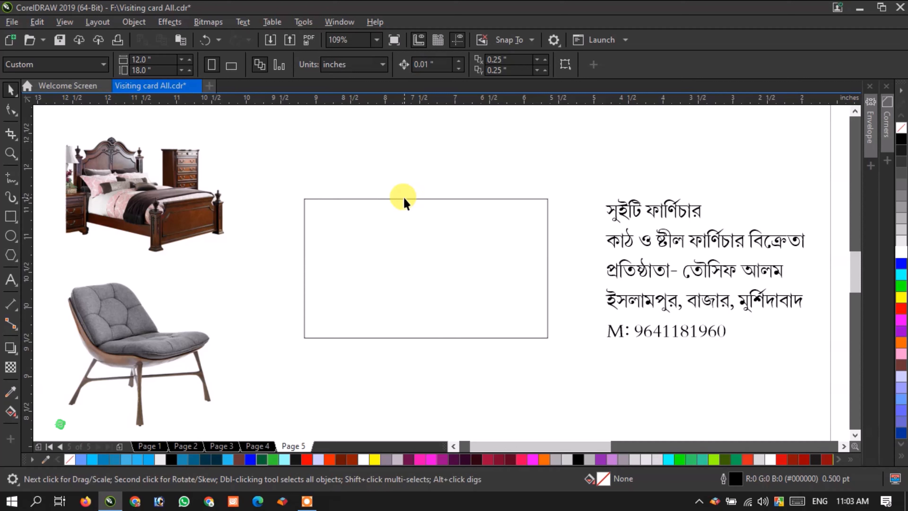
left_click(405, 200)
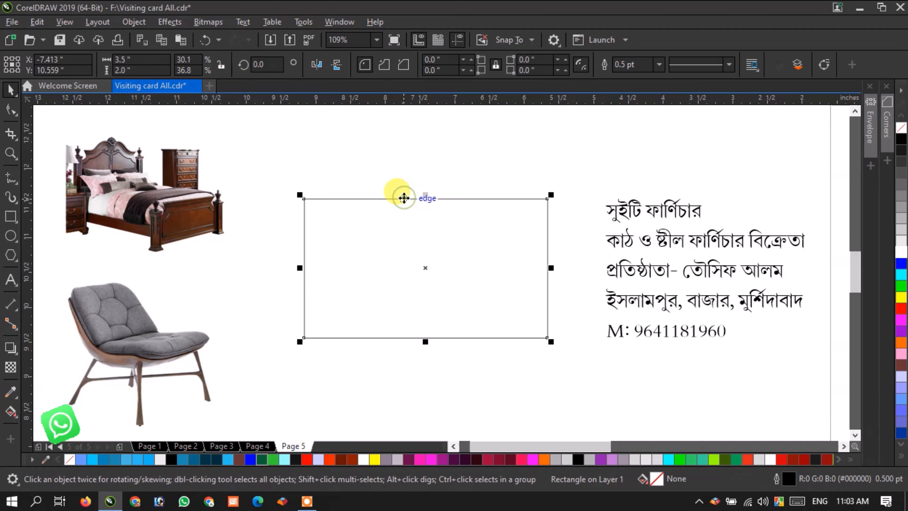
left_click(900, 296)
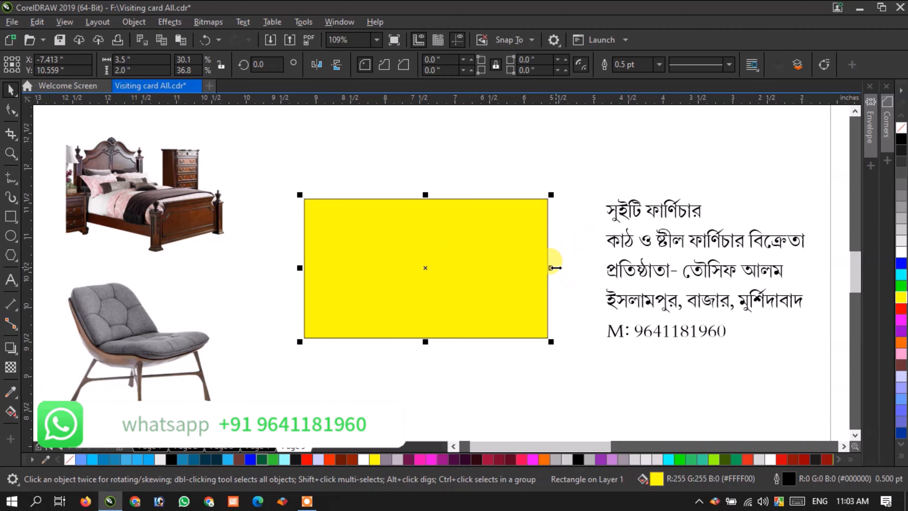
Make a red copy about 1.33 inches wide covering the left part of the yellow rectangle, and convert it to curves.
left_click_drag(554, 268, 404, 268)
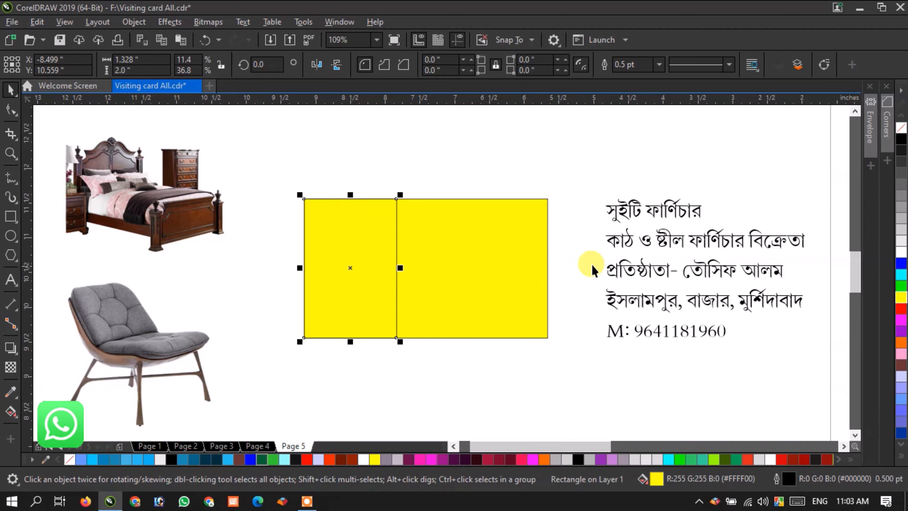
left_click(900, 309)
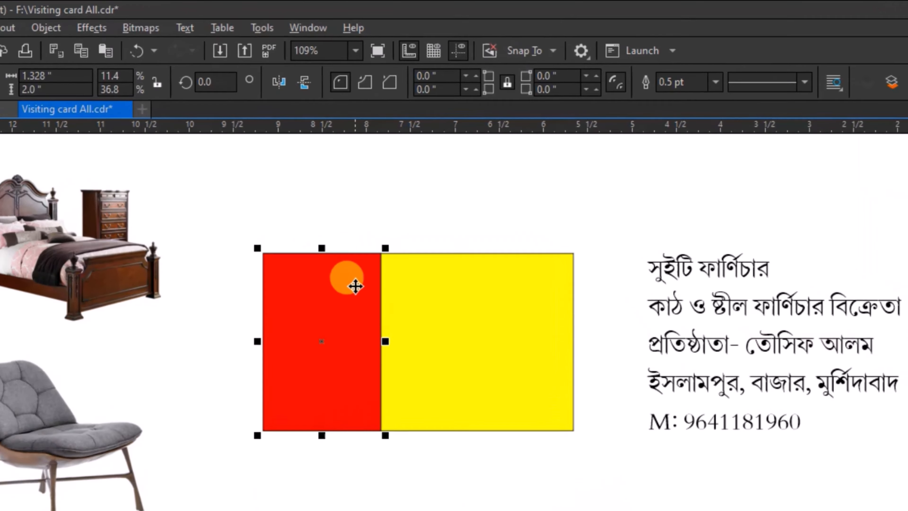
right_click(377, 225)
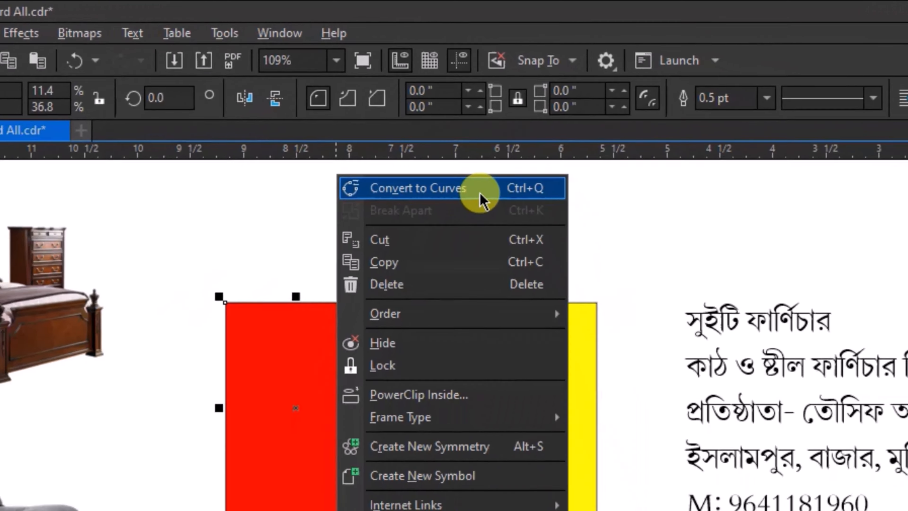
left_click(434, 268)
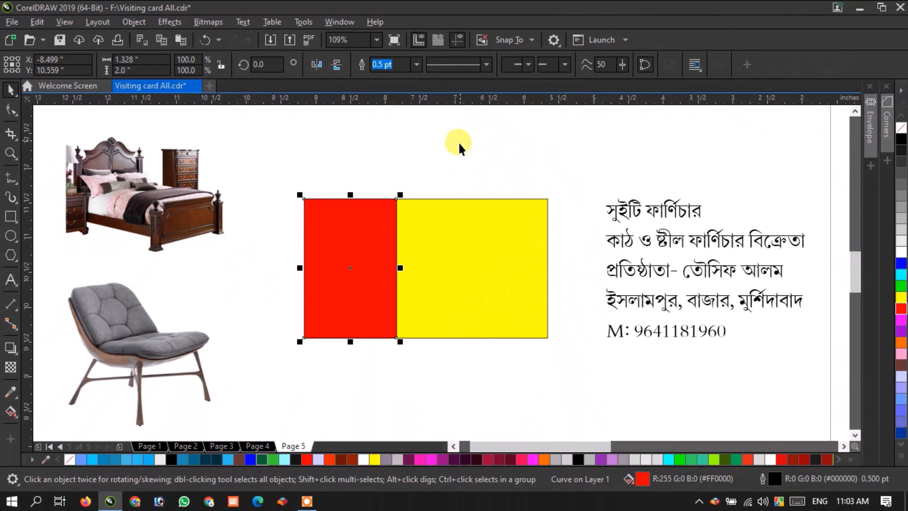
Convert the red shape's right edge to a curve and bend it into a smooth S-shaped wave.
left_click(14, 116)
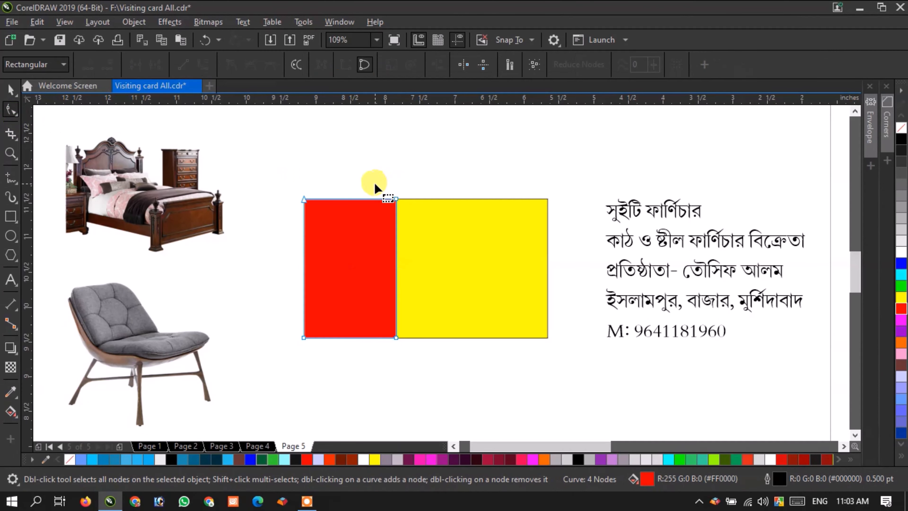
left_click_drag(428, 356, 428, 358)
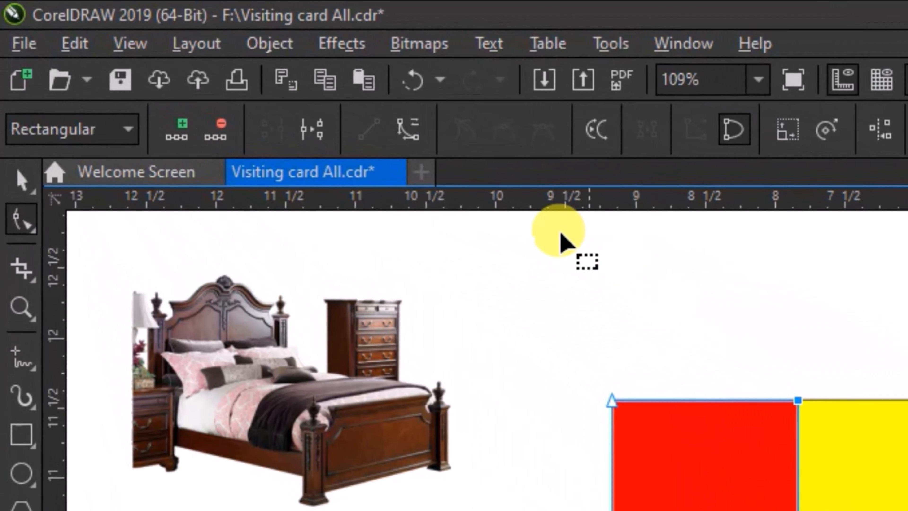
left_click(408, 134)
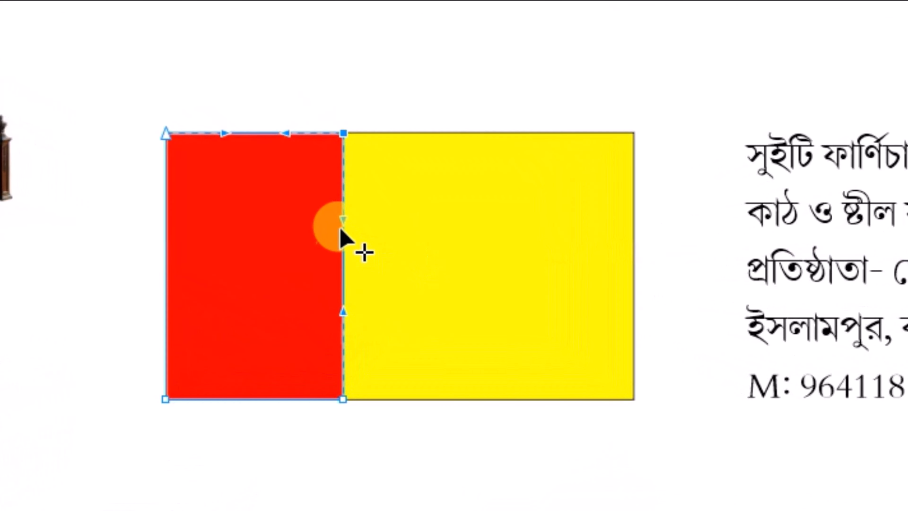
left_click_drag(340, 228, 193, 233)
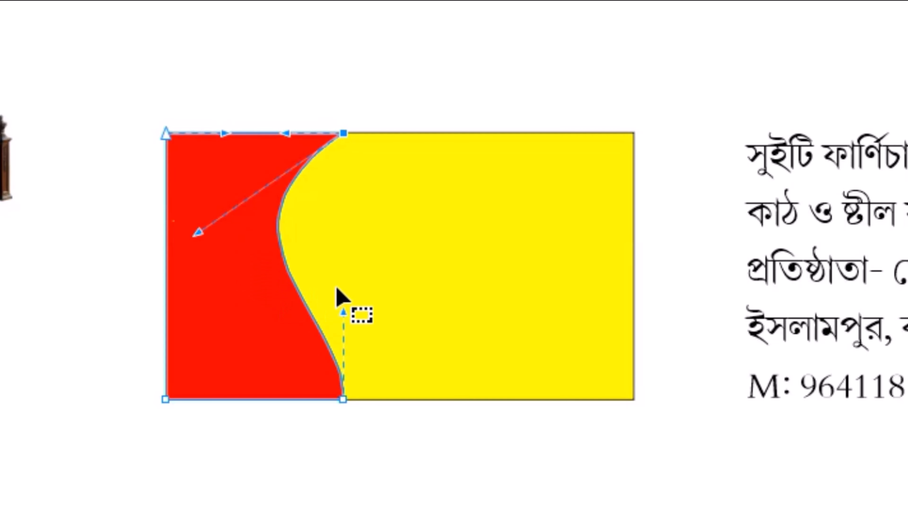
left_click_drag(340, 314, 382, 294)
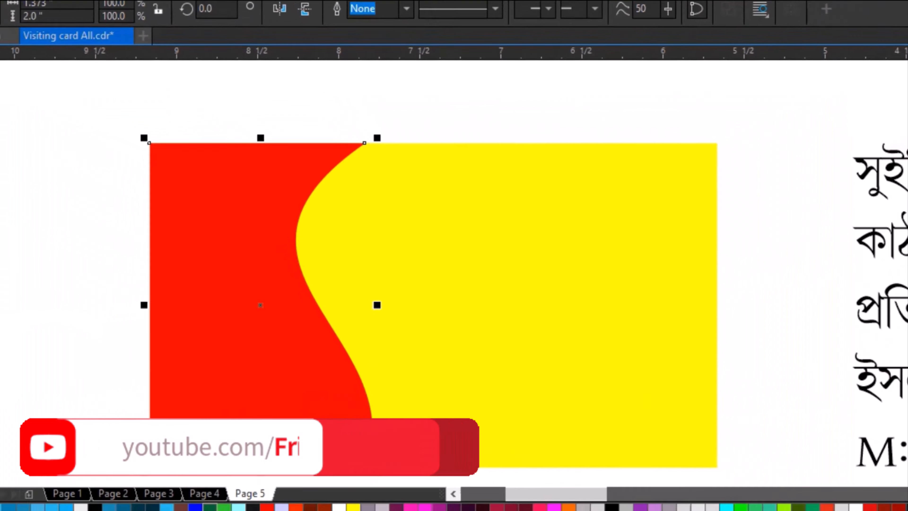
Add a block shadow about 0.05 inch deep to the red shape, extending rightward along its wavy edge.
left_click(15, 349)
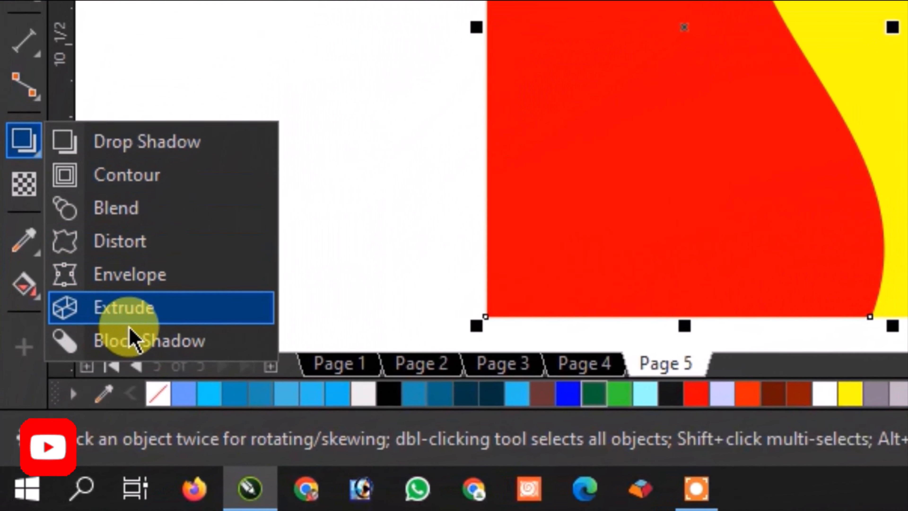
left_click(144, 349)
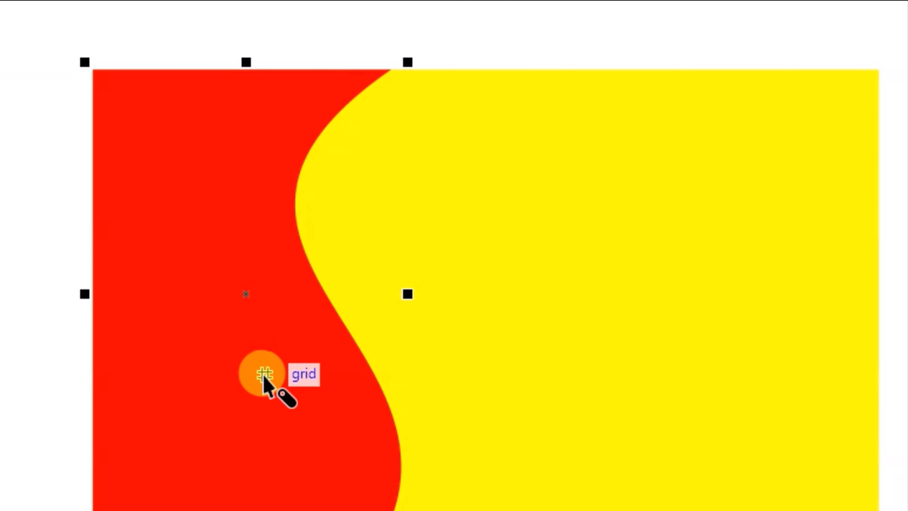
mouse_move(245, 294)
left_mouse_down()
mouse_move(294, 338)
mouse_move(312, 338)
mouse_move(282, 295)
mouse_move(257, 295)
left_mouse_up()
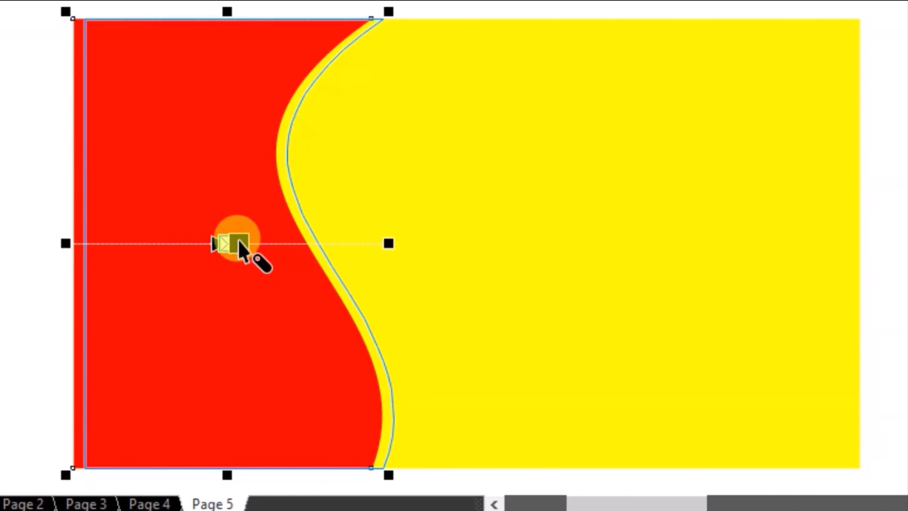
left_click_drag(239, 246, 239, 247)
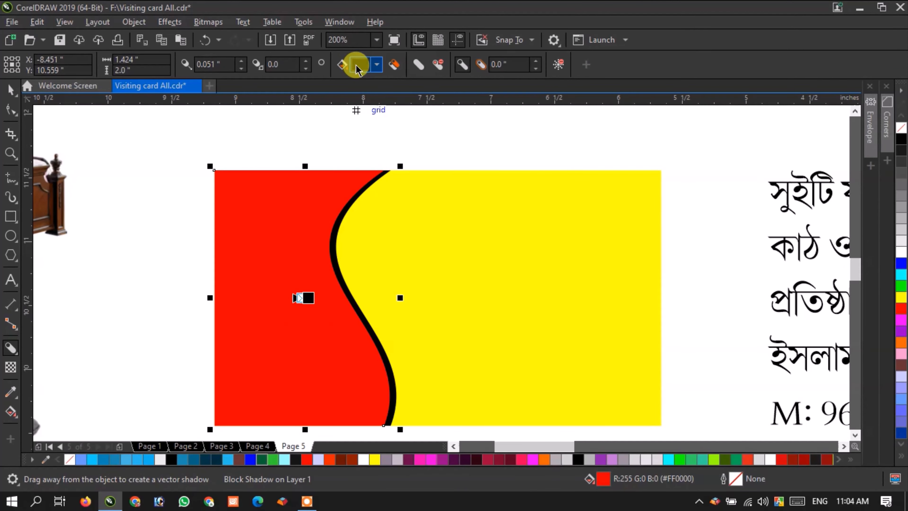
Set the block shadow's colour to white (#FFFFFF).
left_click(360, 65)
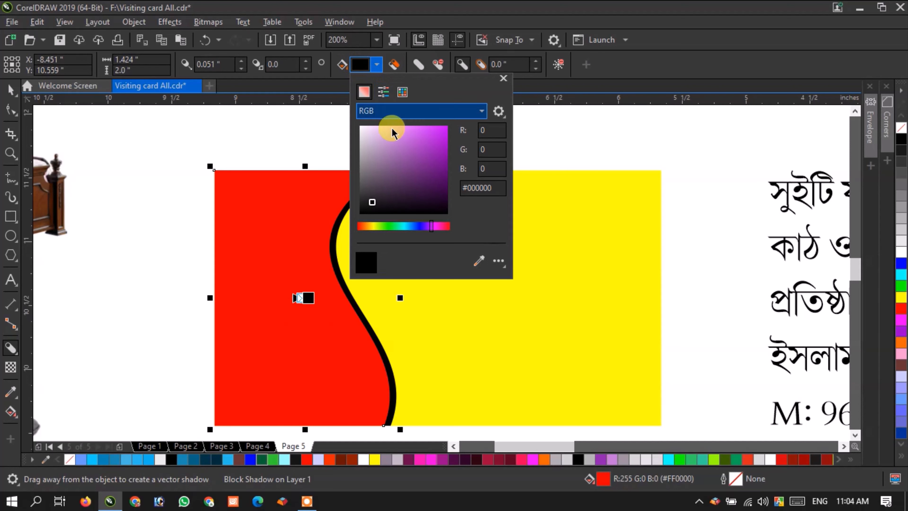
left_click_drag(315, 112, 312, 110)
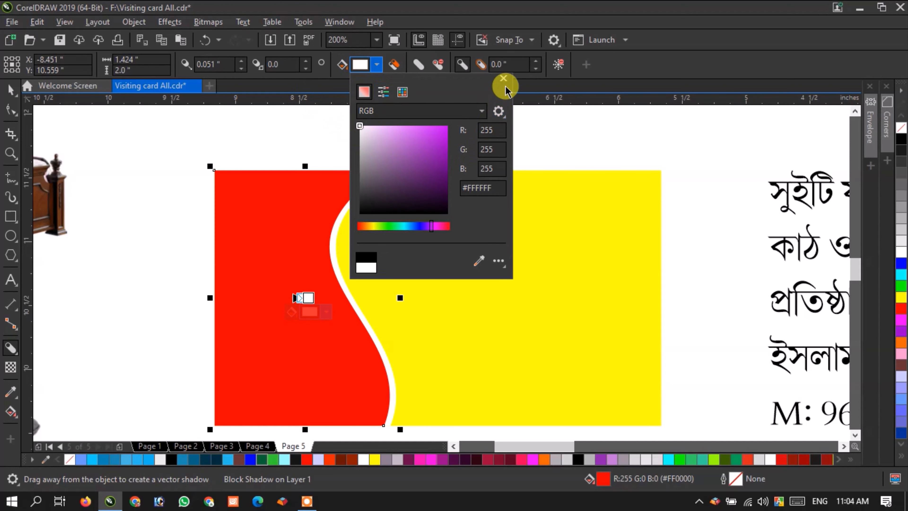
left_click(503, 78)
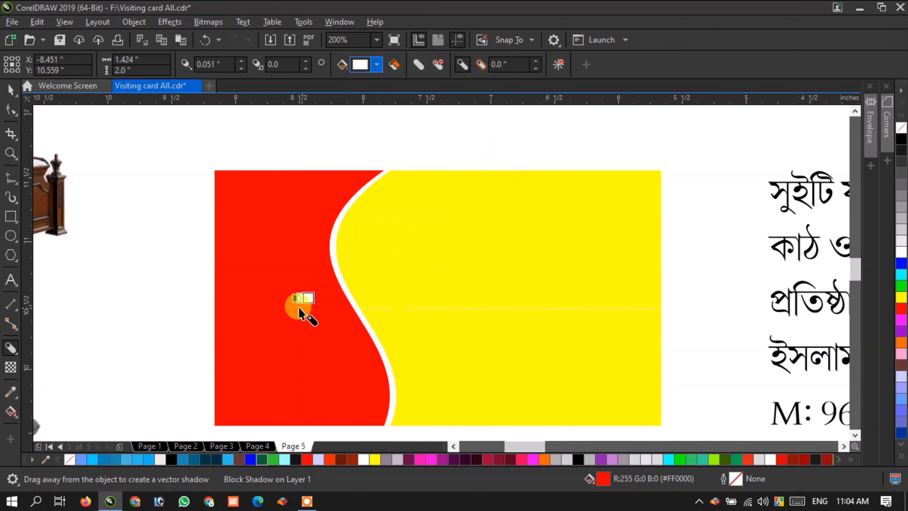
Thin the white block shadow to a depth of about 0.026 inch.
scroll(300, 304, "up", 2)
mouse_move(309, 291)
left_mouse_down()
mouse_move(320, 292)
mouse_move(311, 288)
left_mouse_up()
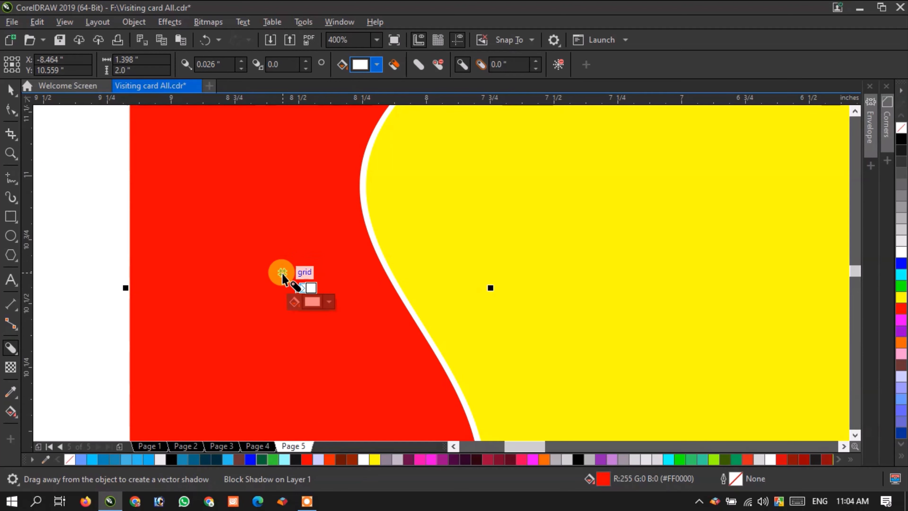
scroll(282, 275, "down", 2)
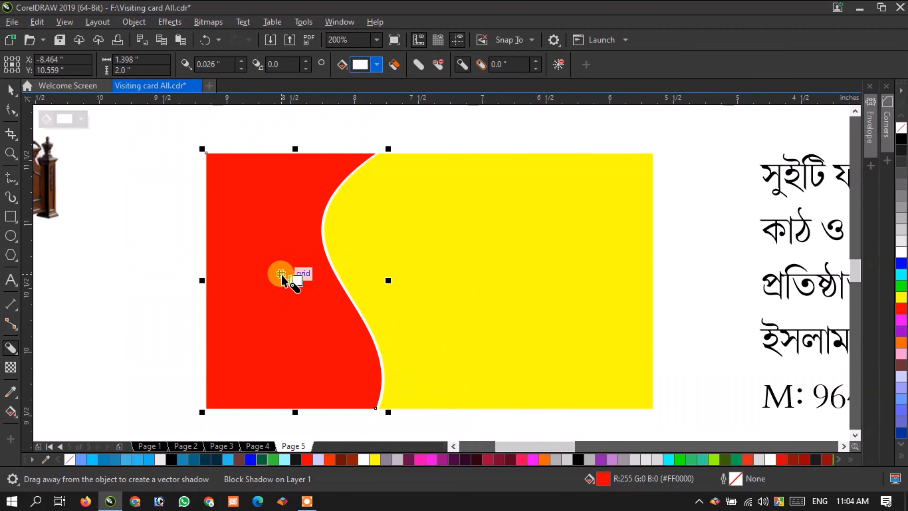
Break the white block shadow apart from the red shape and clear the selection.
left_click(129, 32)
left_click(257, 308)
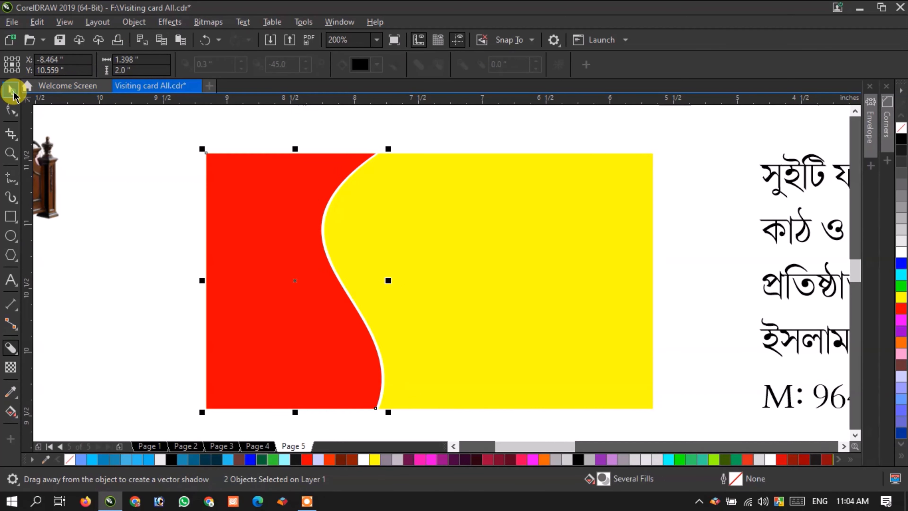
left_click(11, 90)
left_click(136, 255)
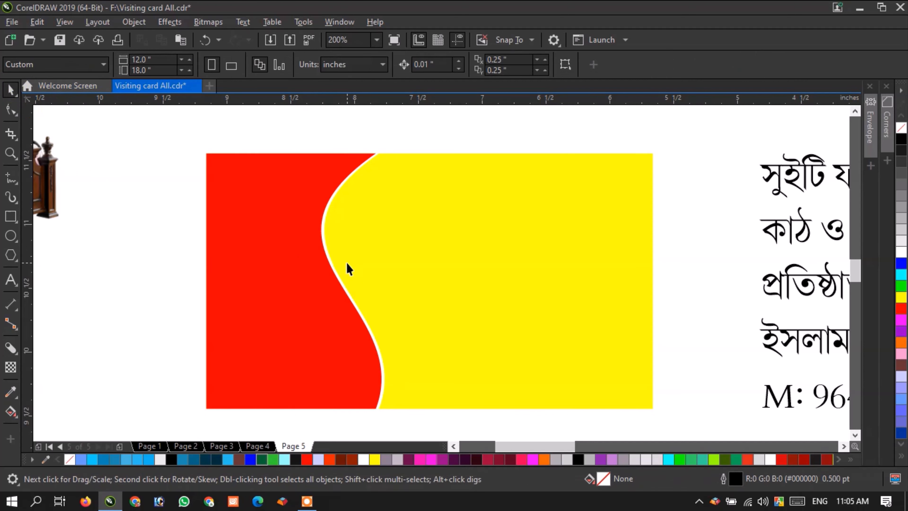
Apply a horizontal fountain fill to the yellow rectangle, running from yellow near its right edge to white at the wavy edge.
left_click(507, 262)
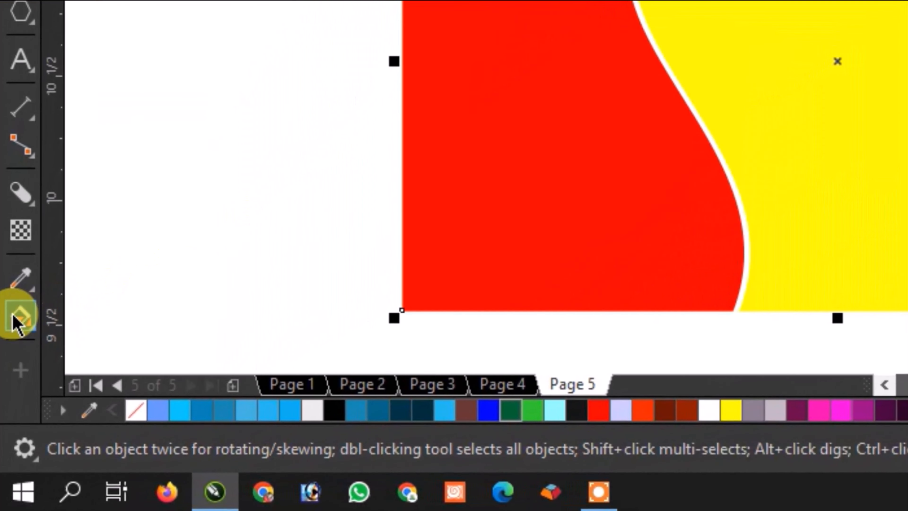
left_click(9, 412)
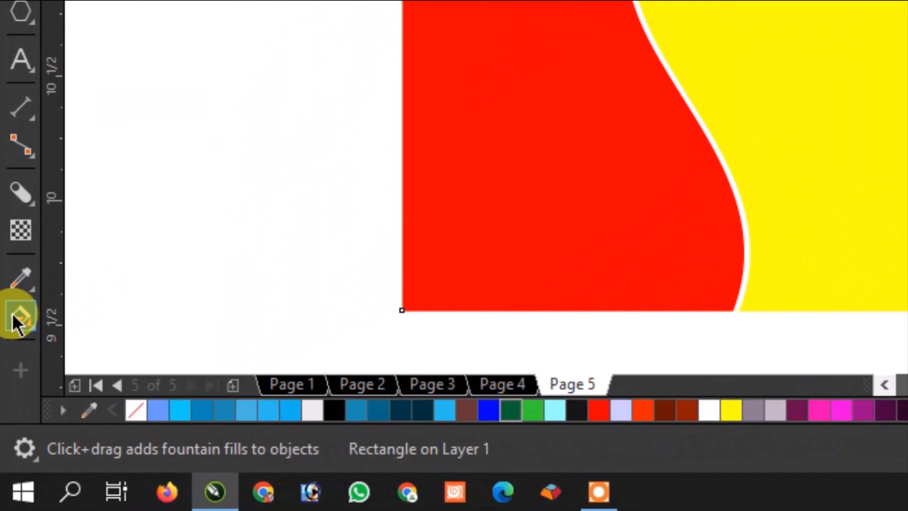
left_click(13, 317)
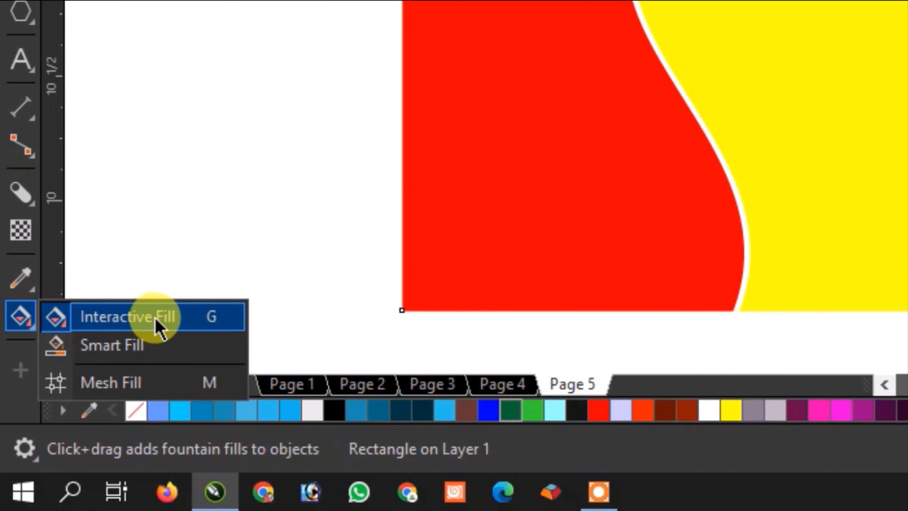
left_click(184, 318)
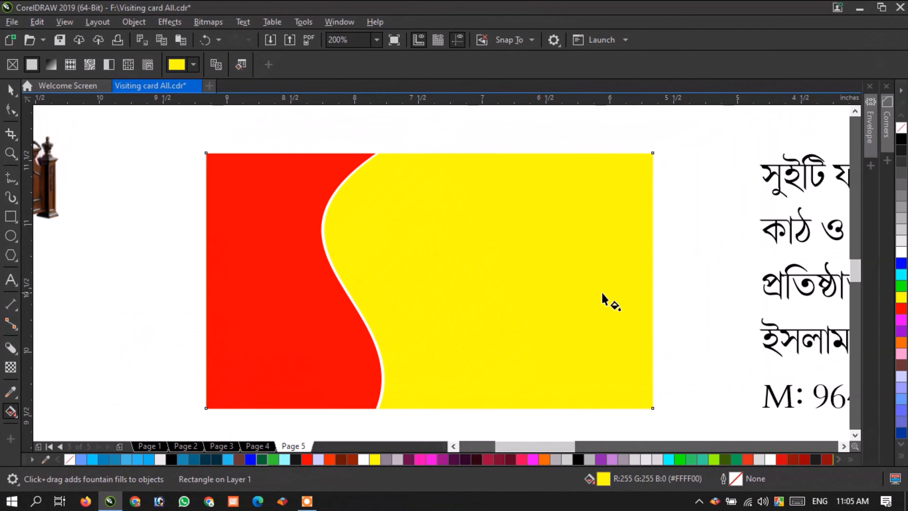
left_click_drag(606, 285, 357, 283)
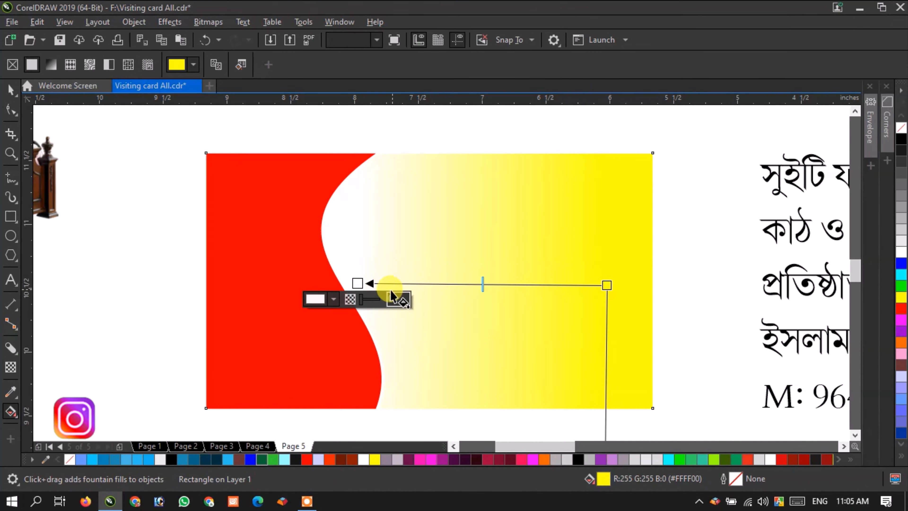
scroll(364, 276, "down", 2)
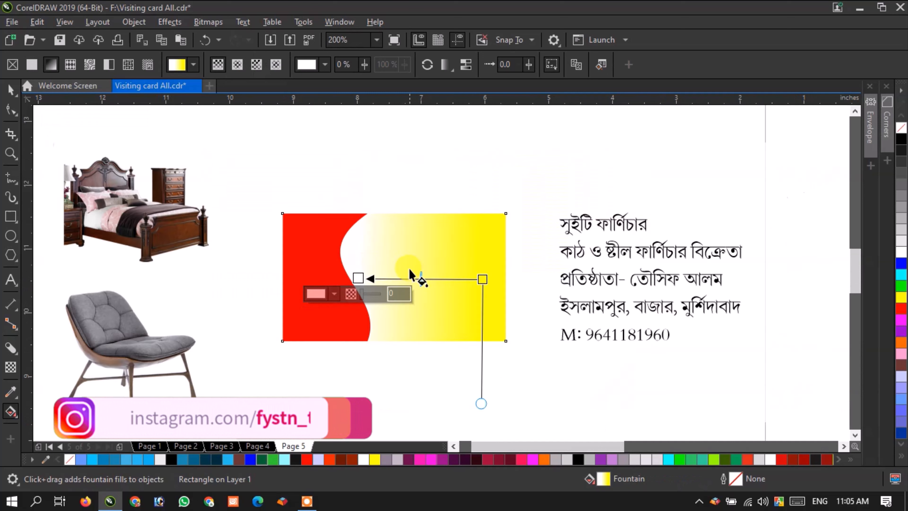
Tilt and stretch the yellow rectangle's fountain fill diagonally, with yellow near the right edge and white inside the lower red panel.
scroll(410, 269, "up", 1)
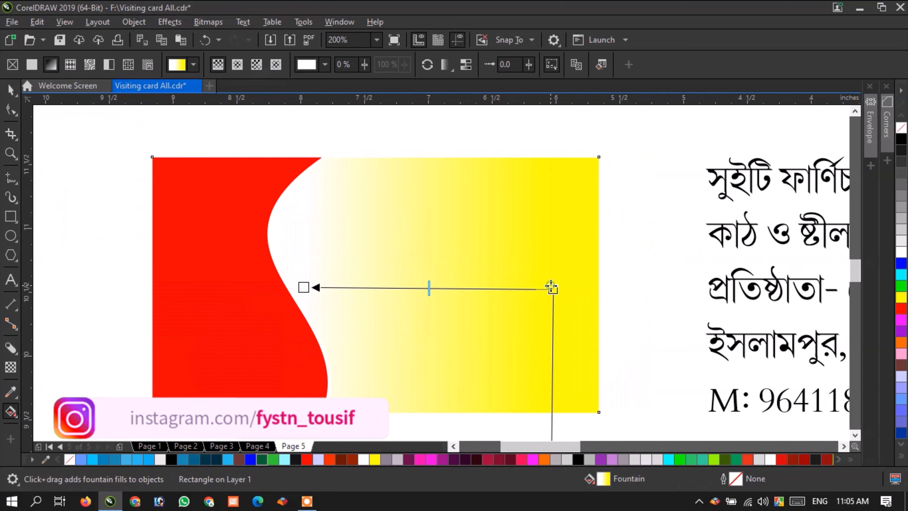
left_click_drag(550, 286, 520, 237)
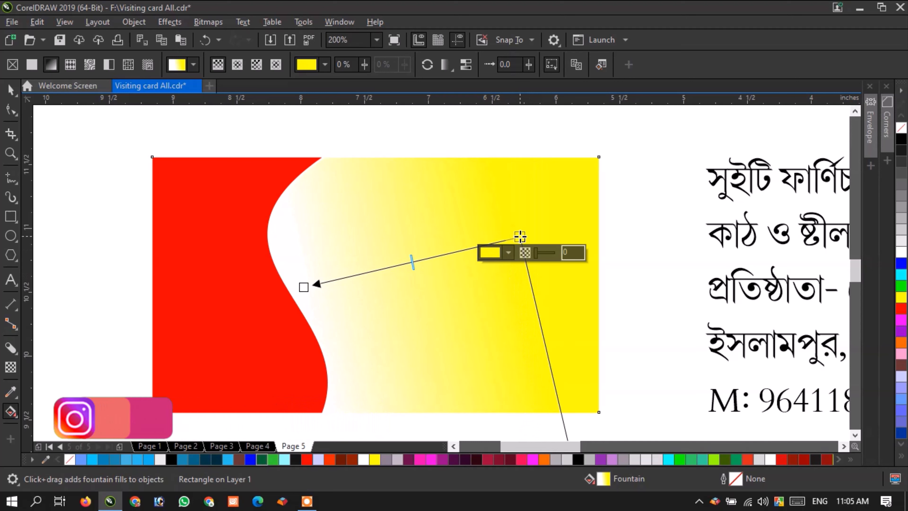
left_click_drag(302, 288, 176, 379)
left_click_drag(519, 235, 584, 227)
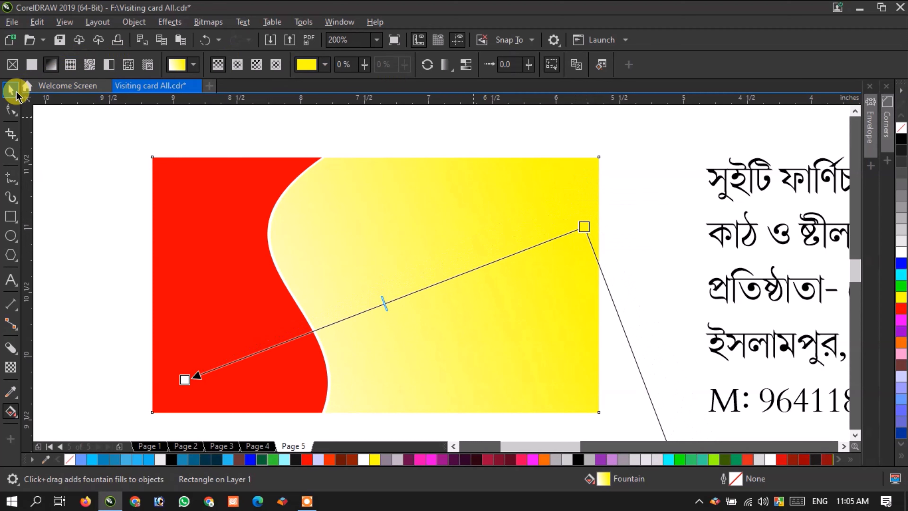
left_click(15, 89)
left_click(49, 227)
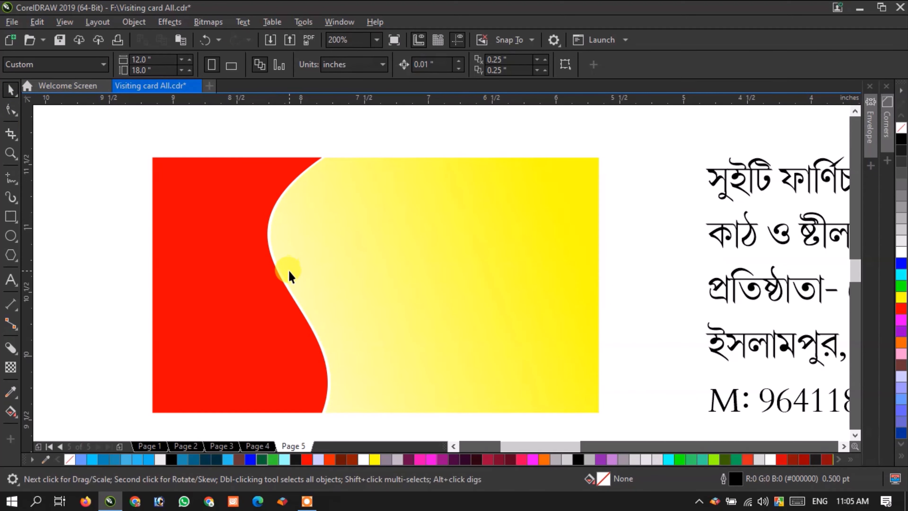
Add a black Multiply drop shadow with opacity 50 and feather 15 to the white wavy shape, offset about 0.028 inch horizontally.
scroll(290, 276, "up", 1)
left_click(252, 213)
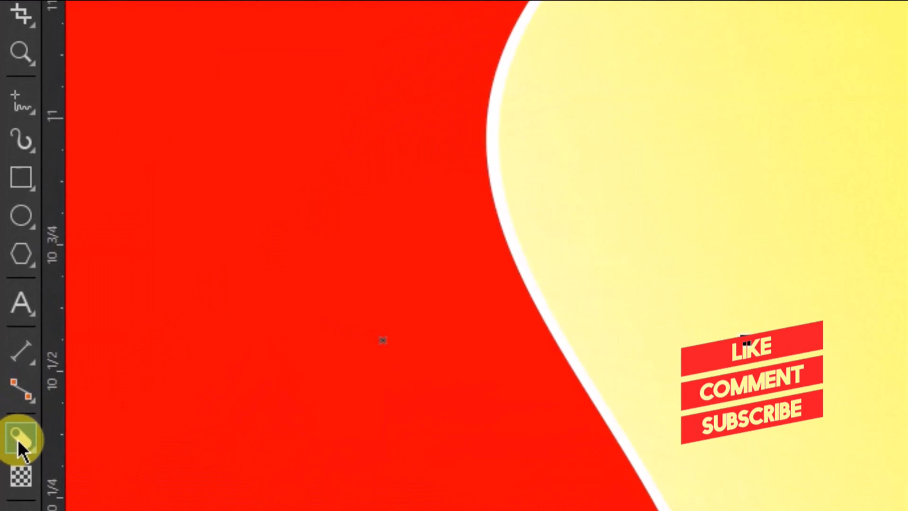
left_click(18, 440)
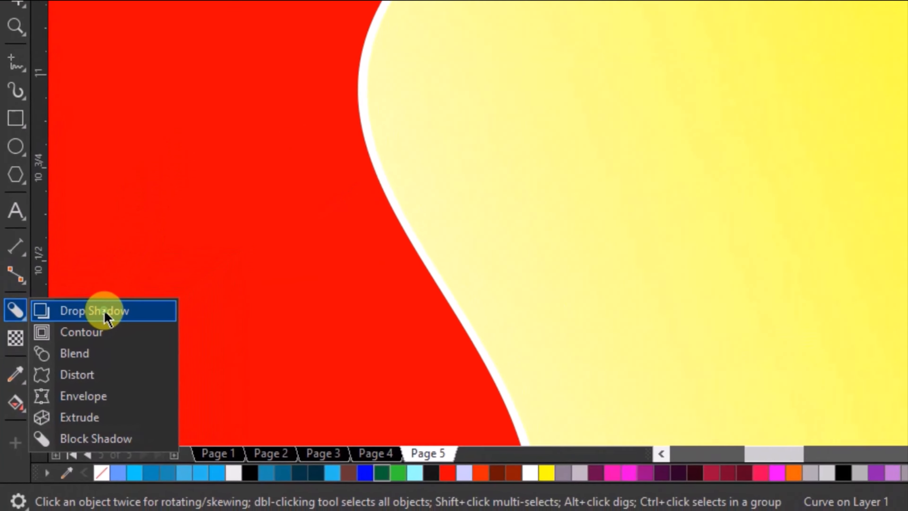
left_click(143, 268)
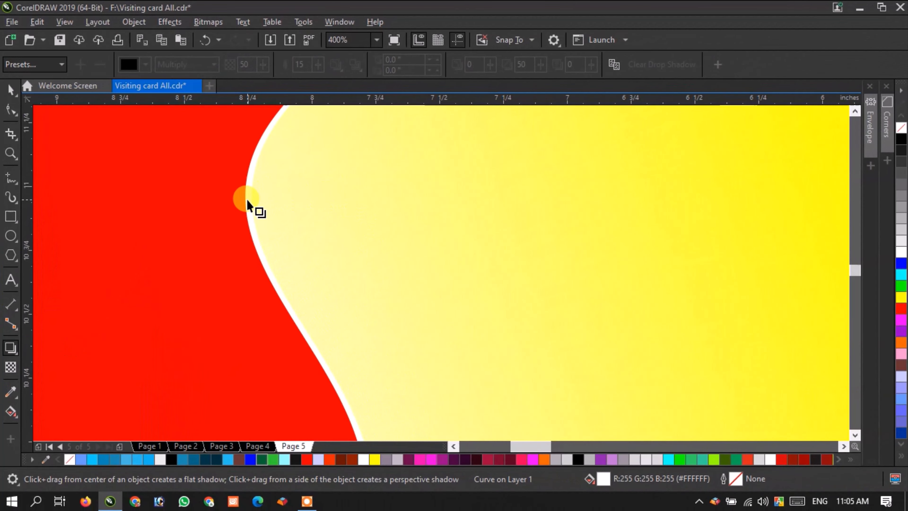
left_click_drag(249, 203, 371, 297)
scroll(318, 274, "down", 1)
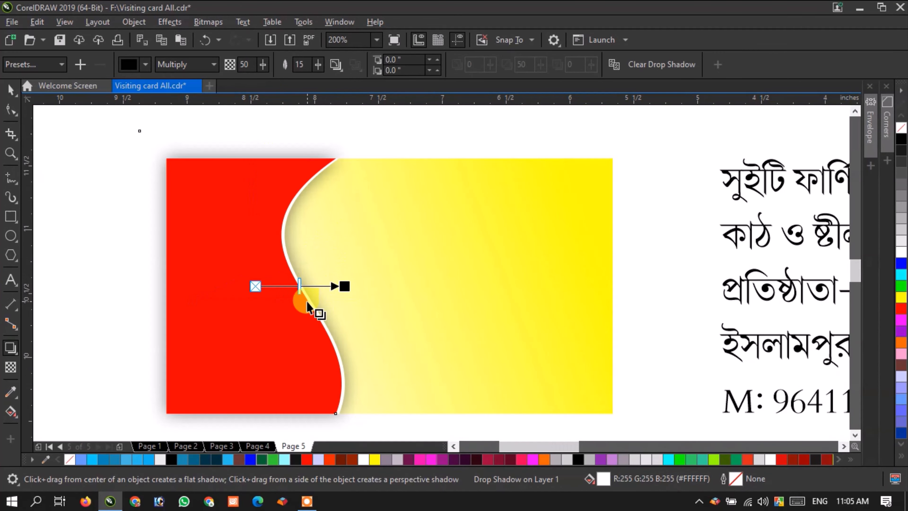
scroll(307, 304, "up", 1)
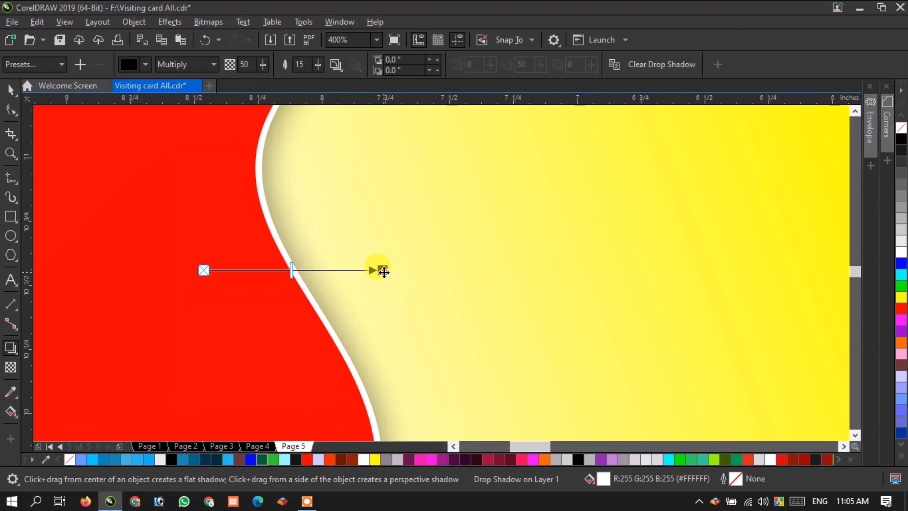
left_click_drag(384, 272, 391, 270)
scroll(300, 304, "down", 1)
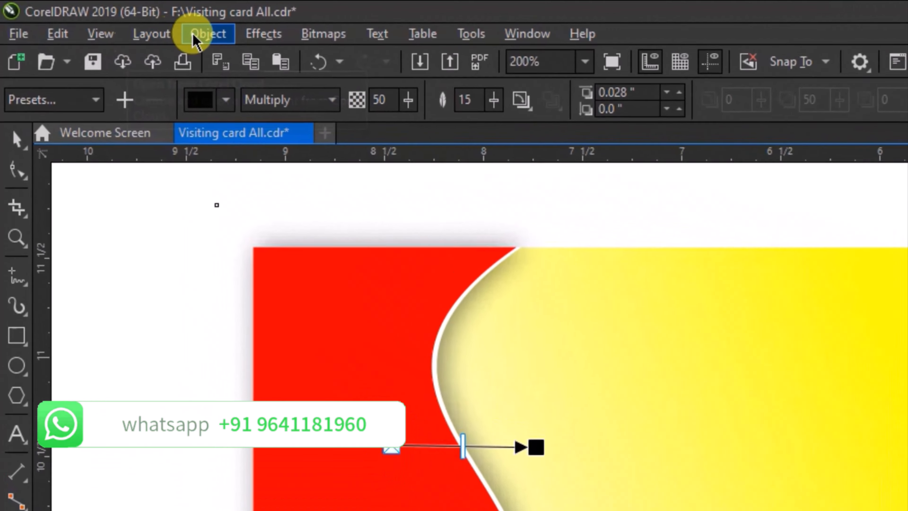
Break the drop shadow apart from the white wavy shape, leaving both in their original position.
left_click(134, 22)
left_click(502, 393)
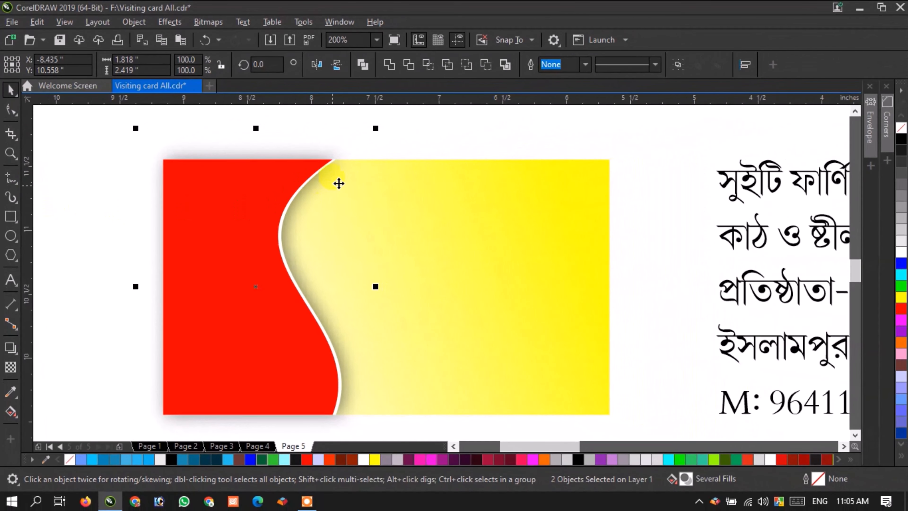
left_click_drag(245, 145, 199, 148)
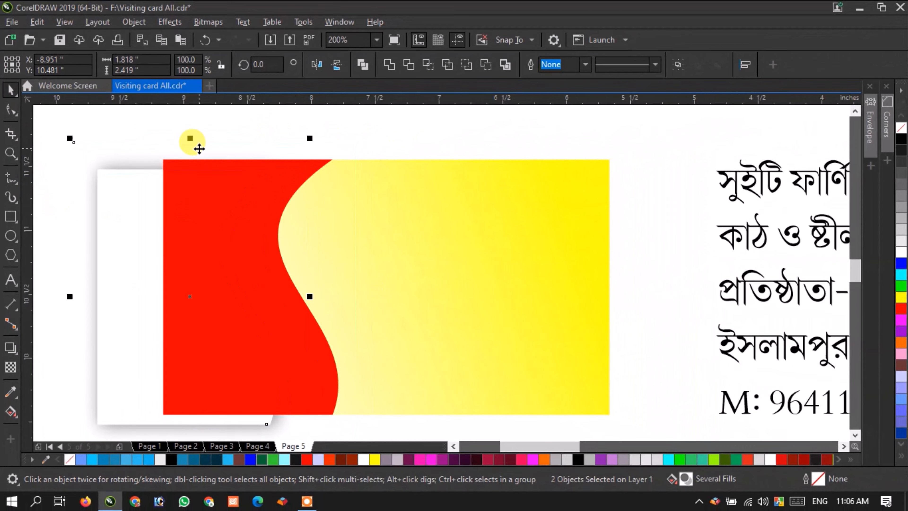
key("ctrl+z")
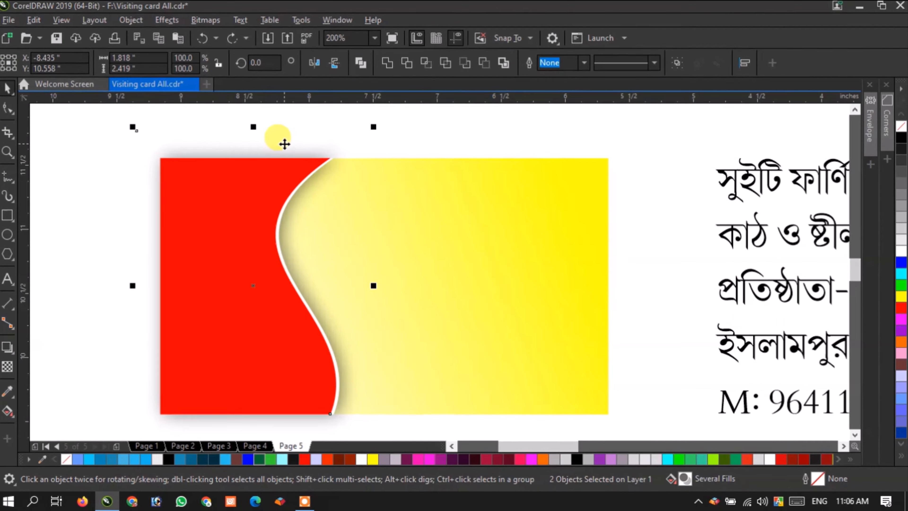
PowerClip the white wavy shape and its separated shadow inside the yellow gradient rectangle.
right_click(286, 139)
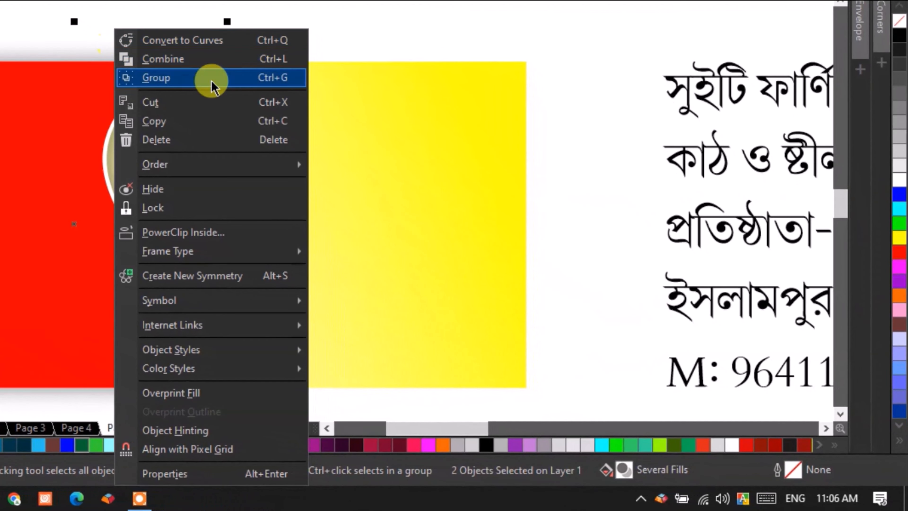
left_click(177, 233)
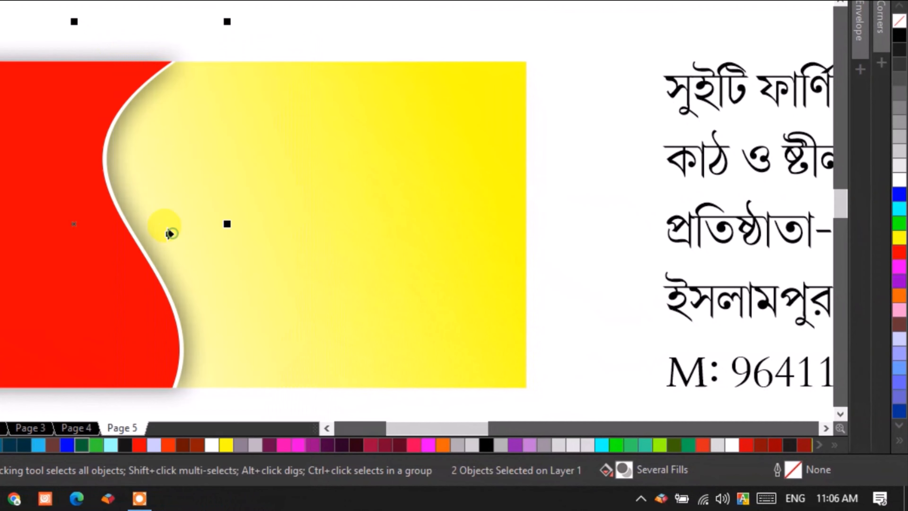
left_click(218, 158)
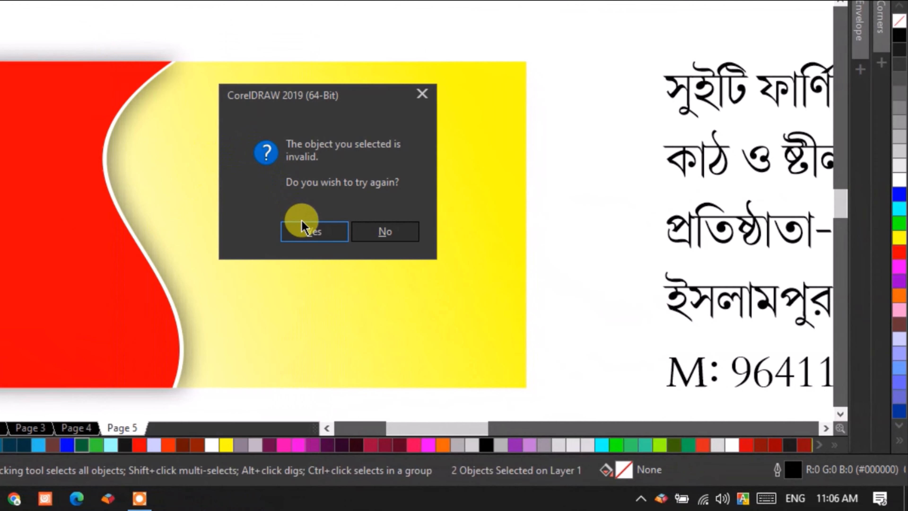
left_click(306, 246)
left_click(305, 145)
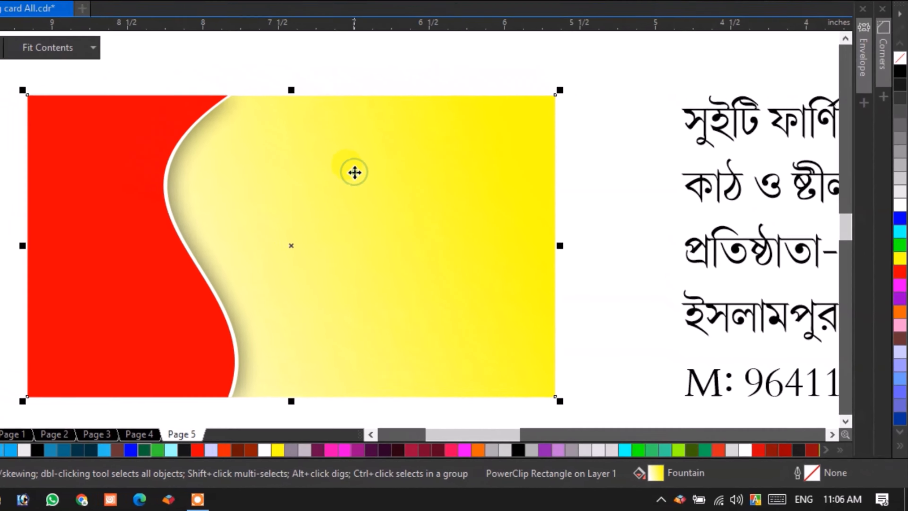
left_click(69, 211)
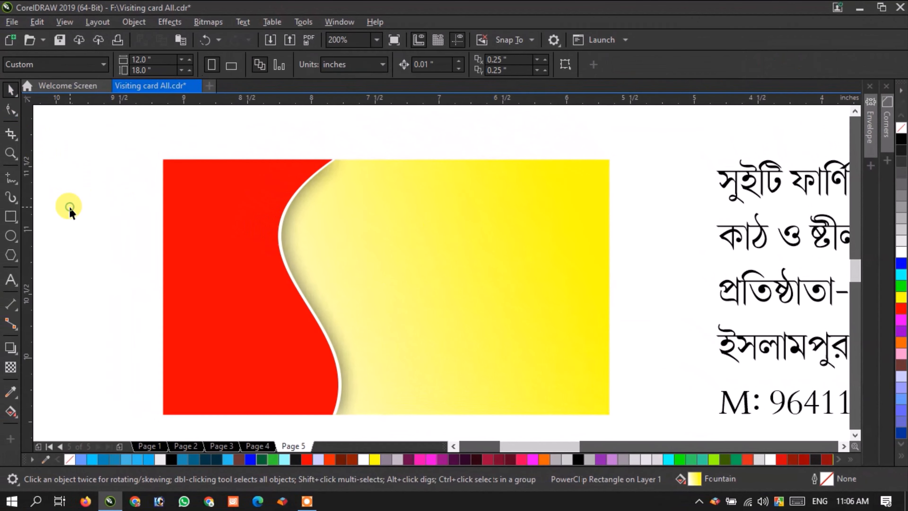
Apply an elliptical fountain fill to the red wavy panel, running from dark red at its centre to bright red.
left_click(260, 299)
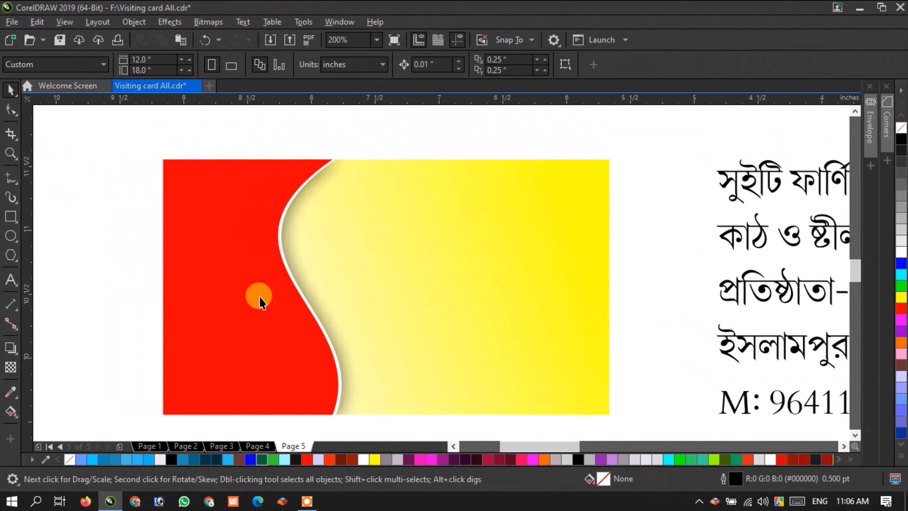
left_click(219, 282)
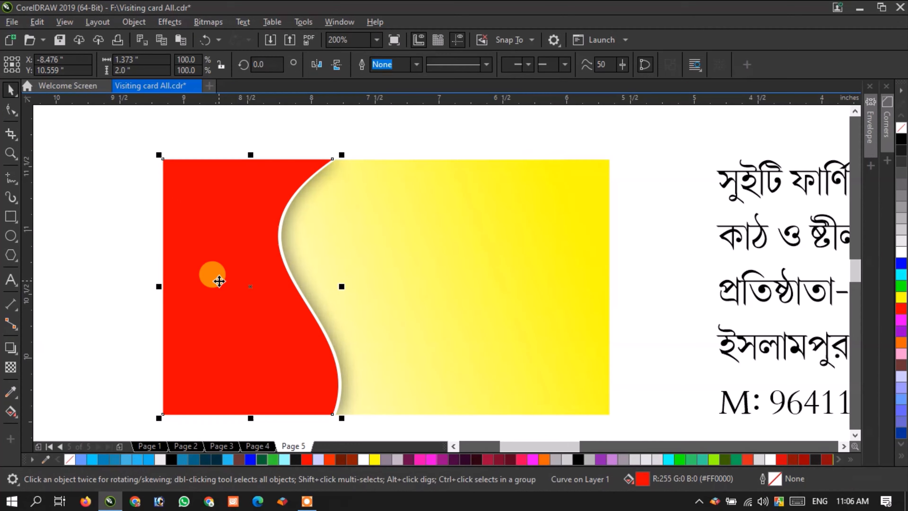
left_click(7, 412)
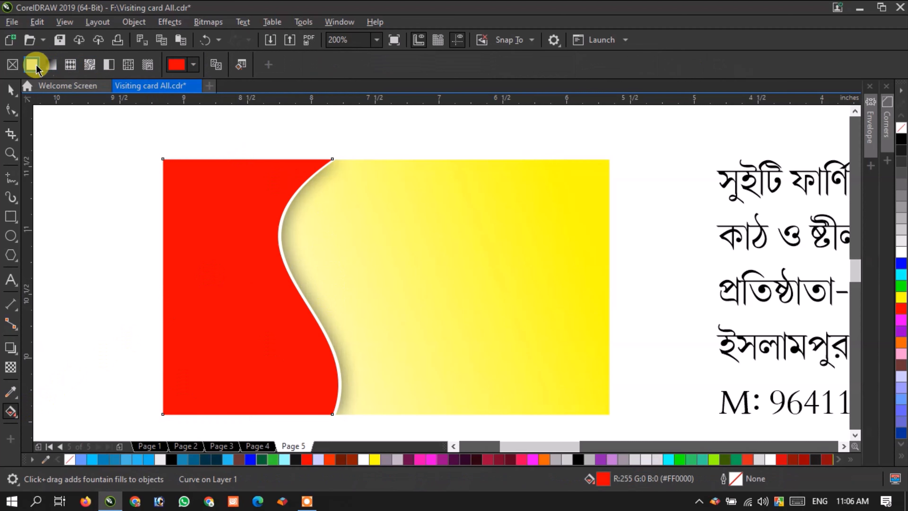
left_click(48, 65)
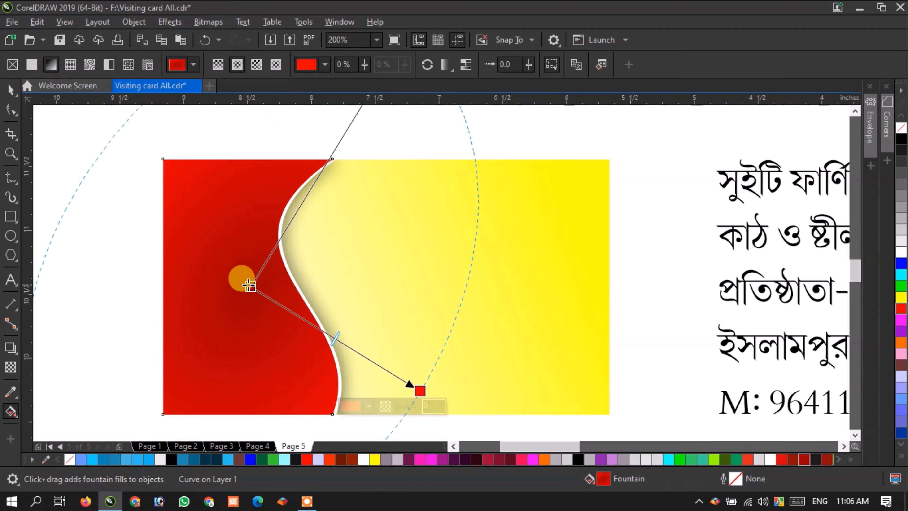
Reposition the red panel's fountain fill diagonally, with dark red starting beyond its upper-left corner and bright red ending near the lower wavy edge.
left_click_drag(244, 281, 169, 186)
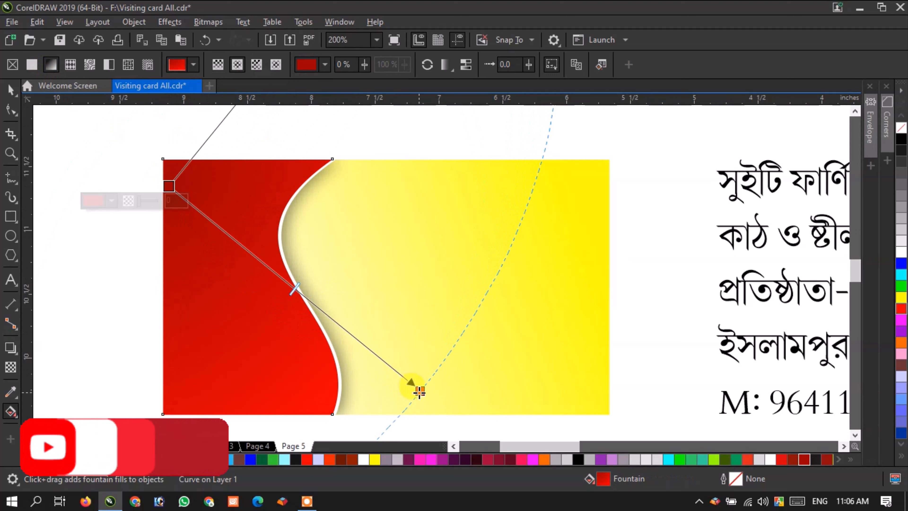
left_click_drag(419, 389, 294, 388)
left_click(246, 302)
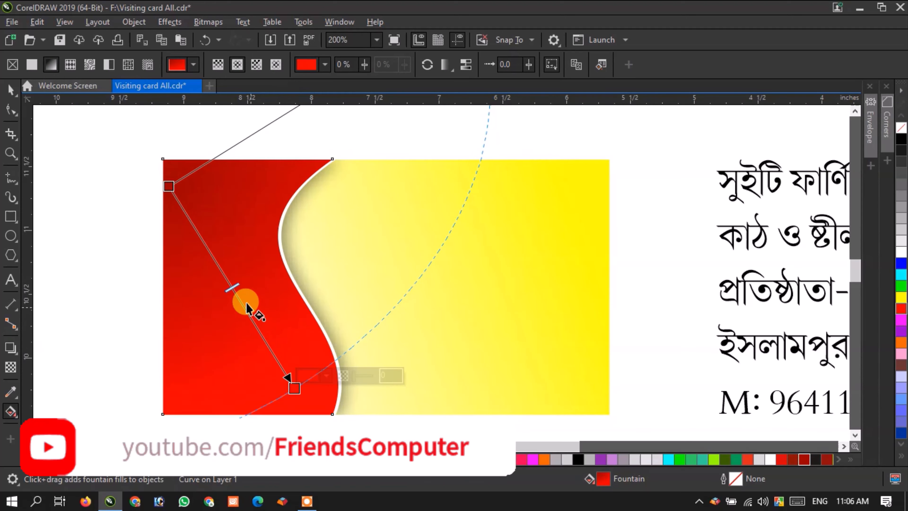
left_click_drag(182, 204, 105, 136)
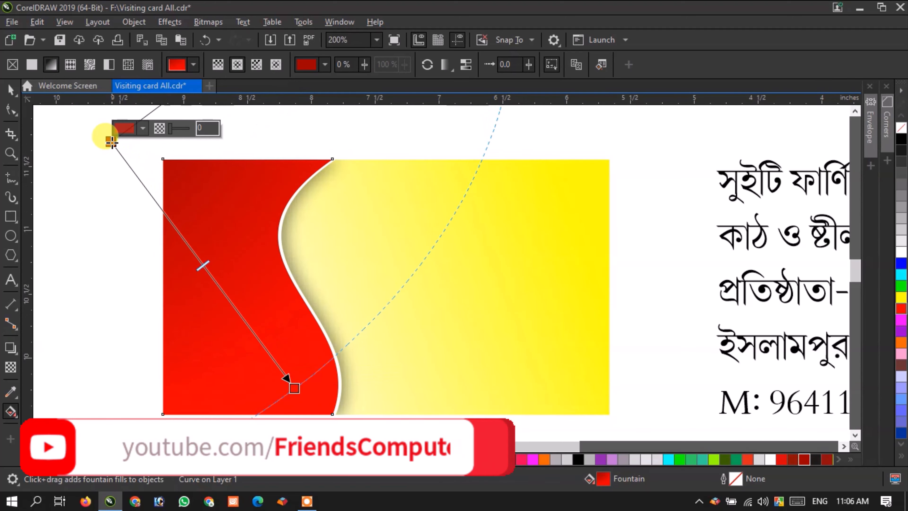
left_click(10, 87)
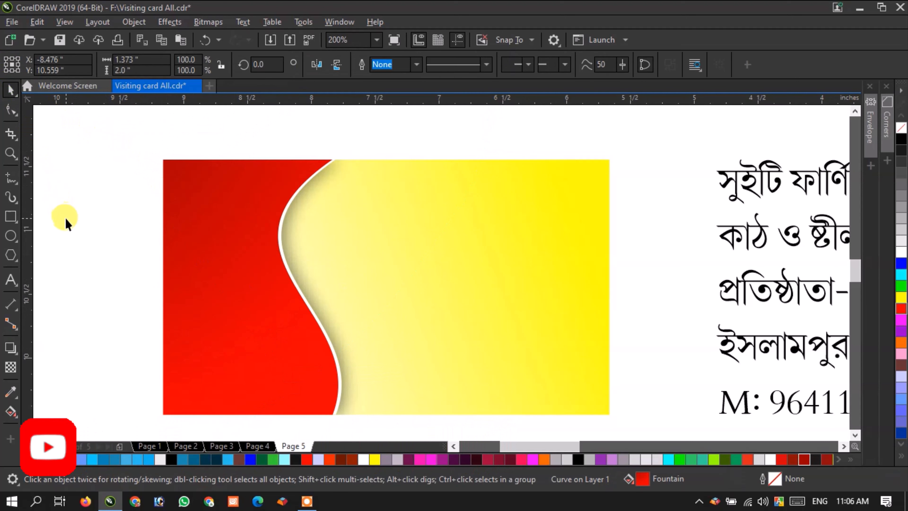
left_click(174, 238)
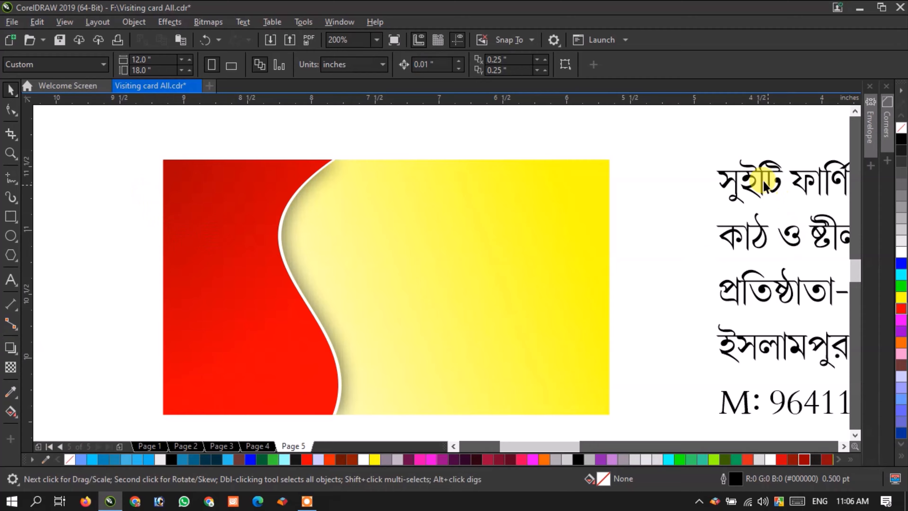
Move the Bengali text block closer to the card and break it apart into separate lines.
left_click_drag(748, 177, 654, 175)
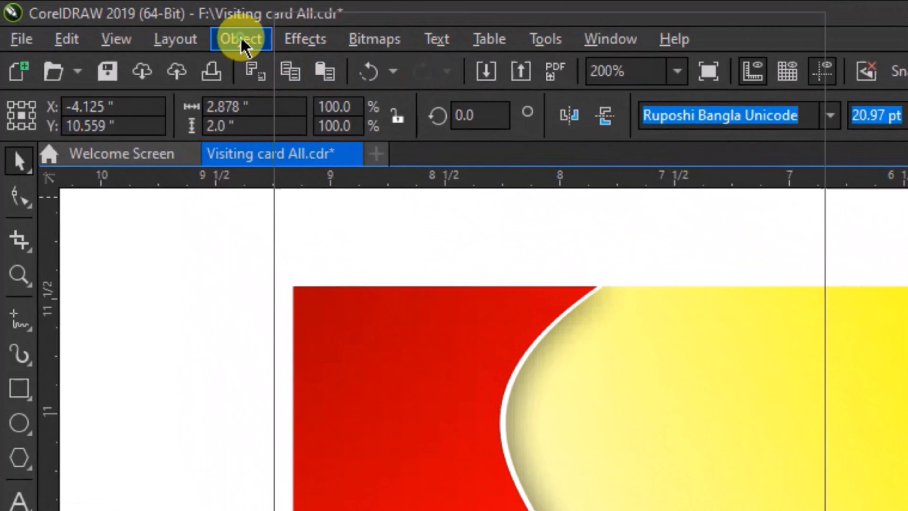
left_click(243, 43)
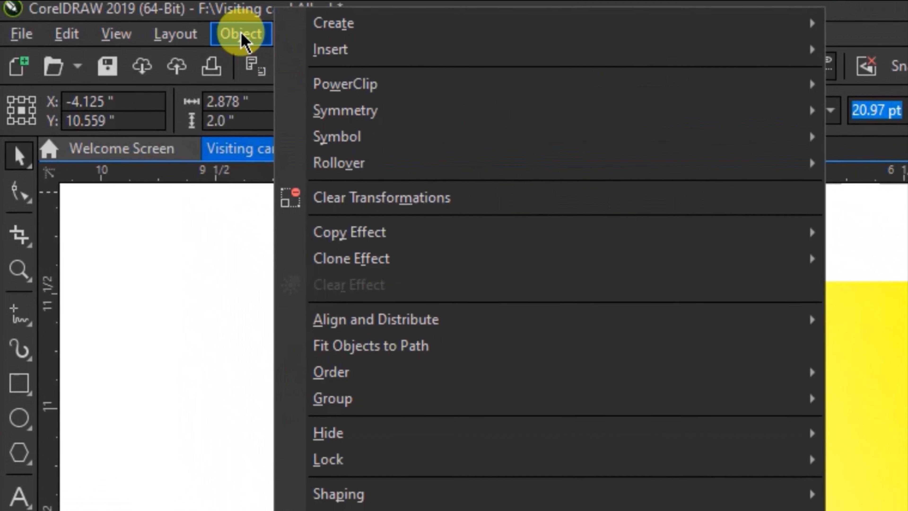
left_click(444, 363)
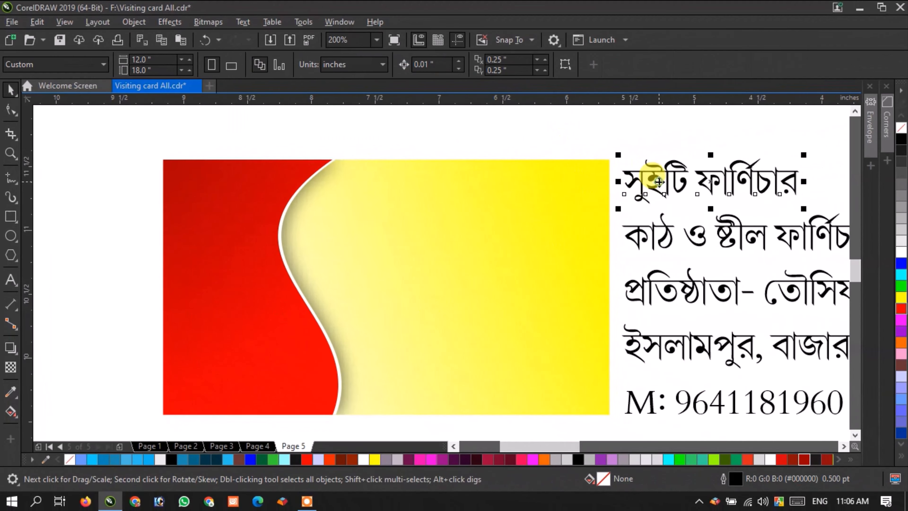
Place the heading "সুইটি ফার্ণিচার" in front on the card's yellow area, set in Akhand Bengali BLack at about 31.872 pt.
left_click_drag(658, 182, 388, 200)
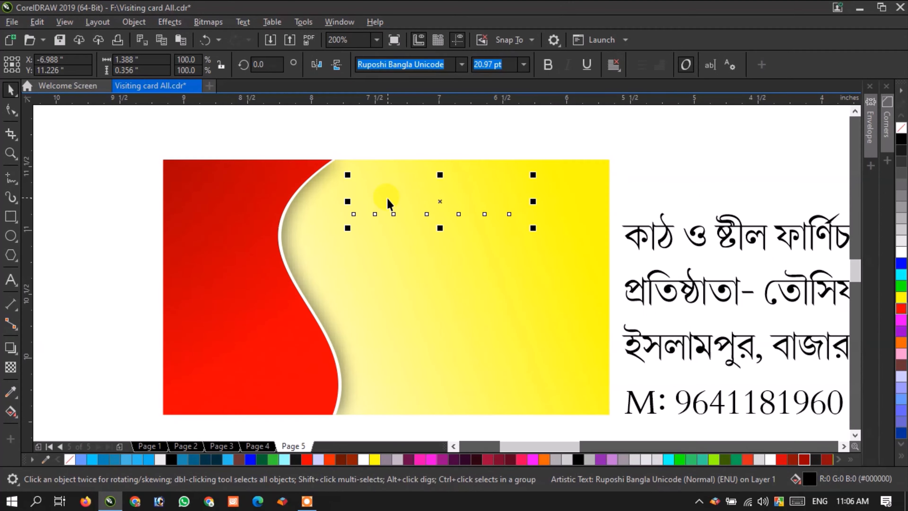
key("shift+Page_Up")
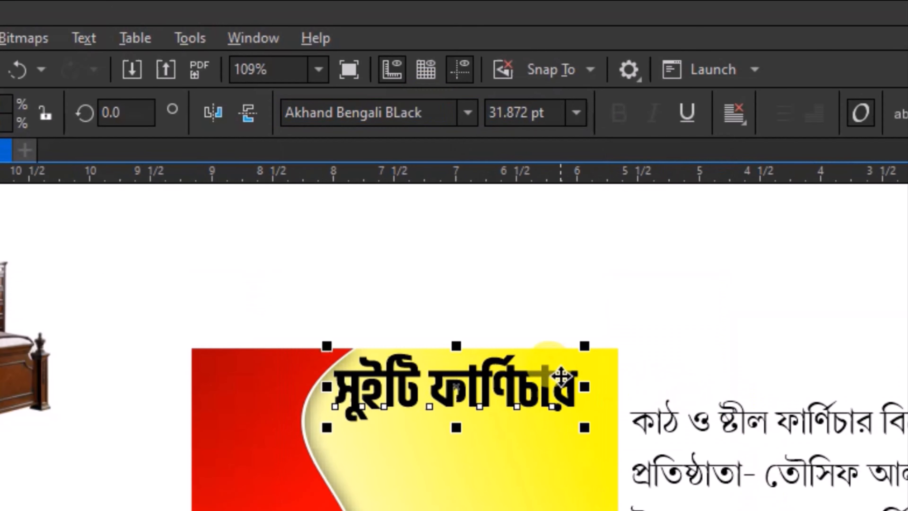
Lower the "সুইটি ফার্ণিচার" heading slightly on the yellow area and stretch its width to about 2.207 inches.
scroll(535, 389, "up", 1)
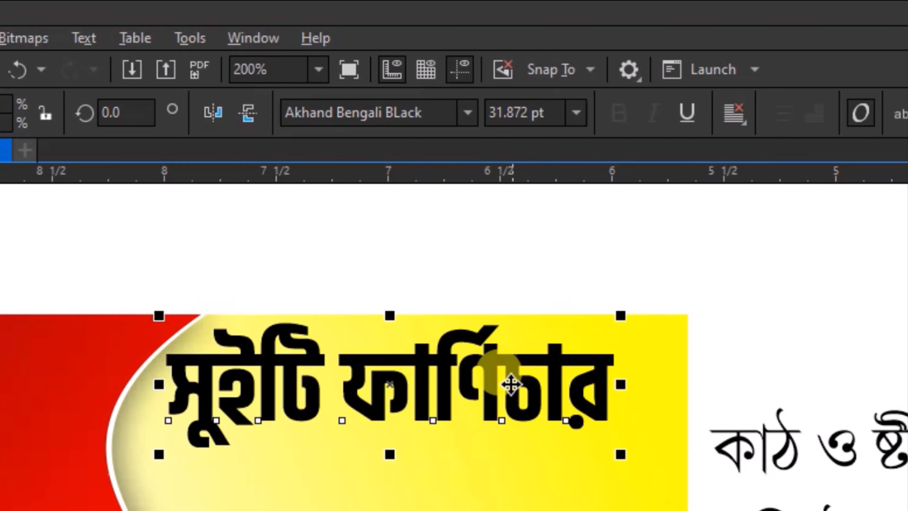
left_click_drag(488, 376, 500, 410)
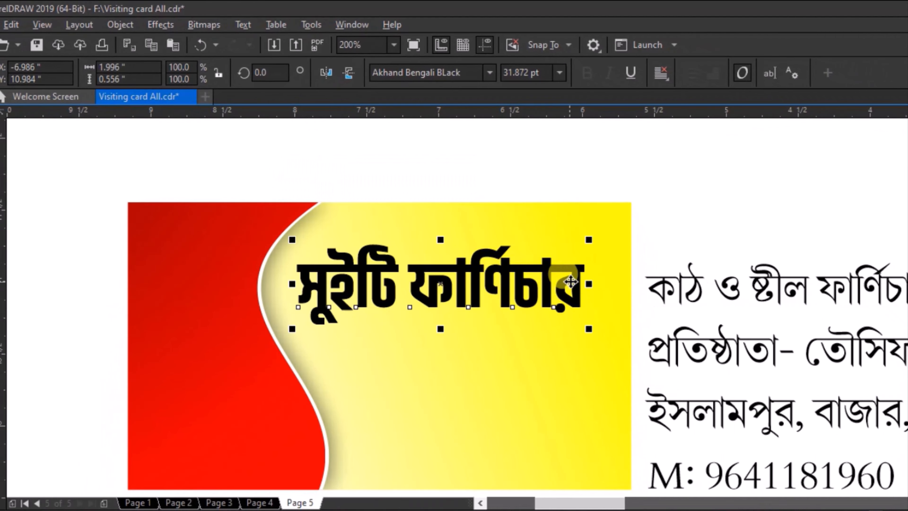
left_click_drag(589, 283, 573, 252)
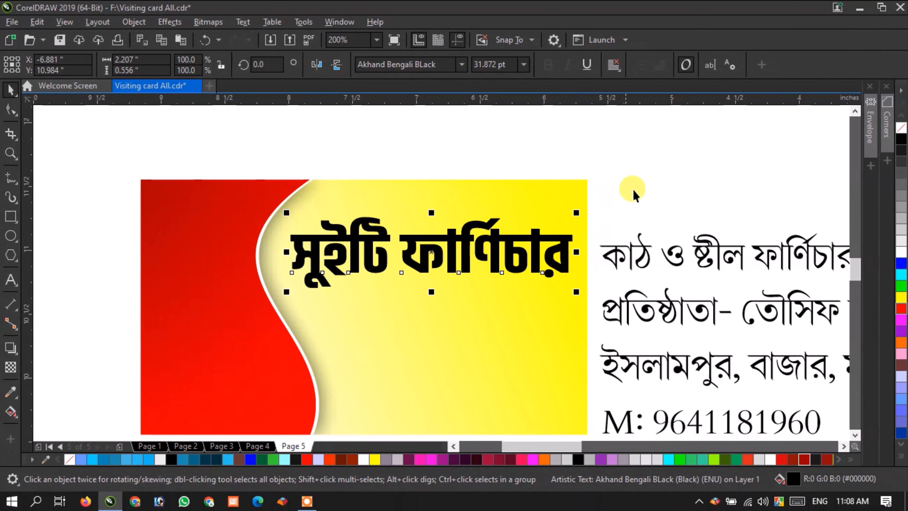
Fill the heading "সুইটি ফার্ণিচার" with red (#FF0000) and add a block shadow about 0.027 inches deep extending horizontally rightward.
left_click(902, 308)
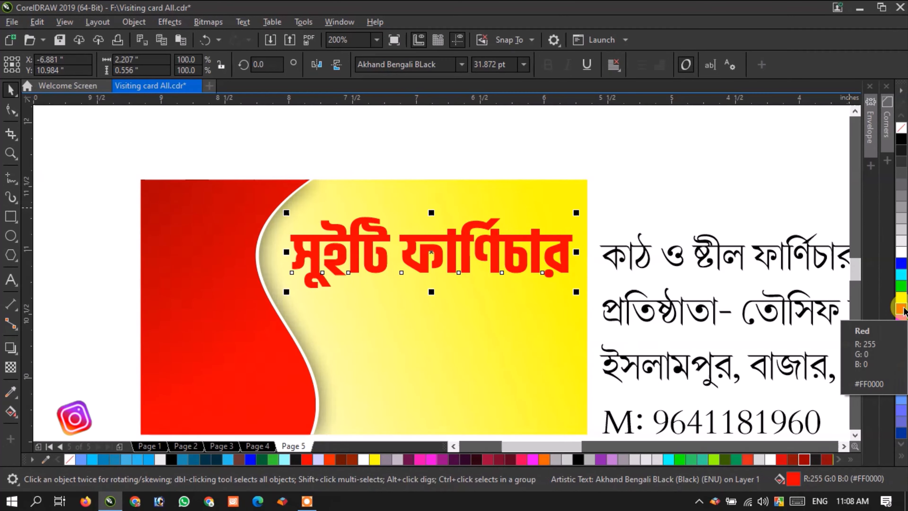
left_click(676, 165)
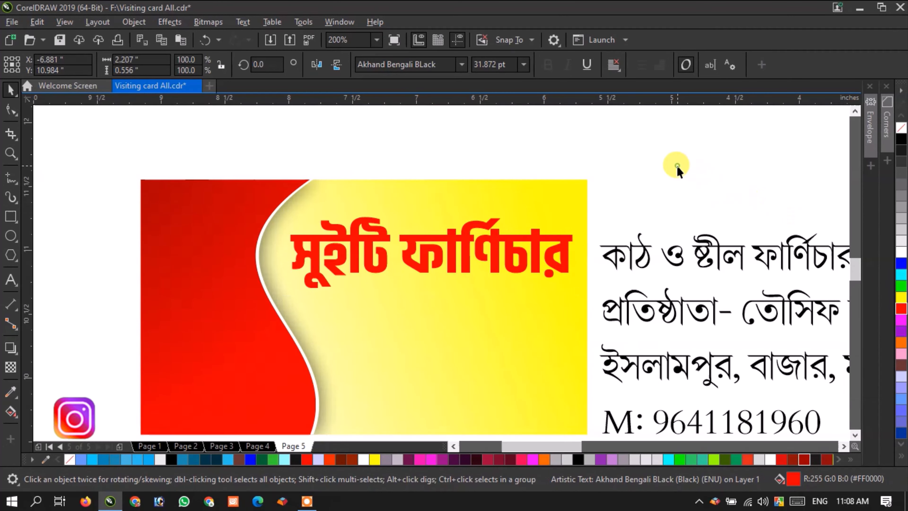
left_click(467, 242)
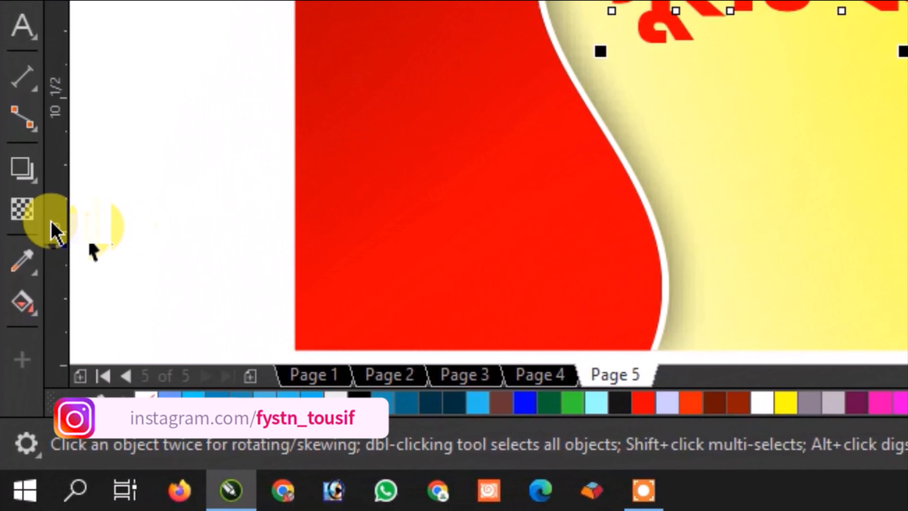
left_click(37, 179)
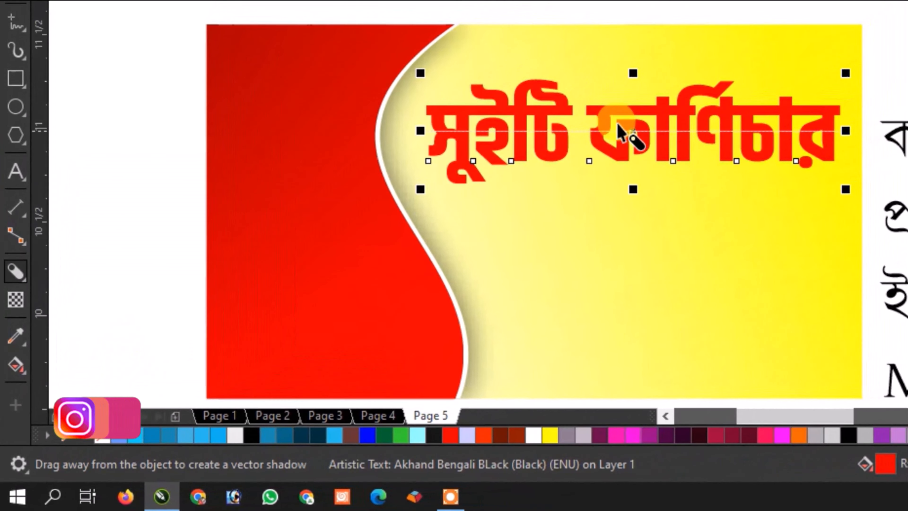
scroll(716, 71, "up", 1)
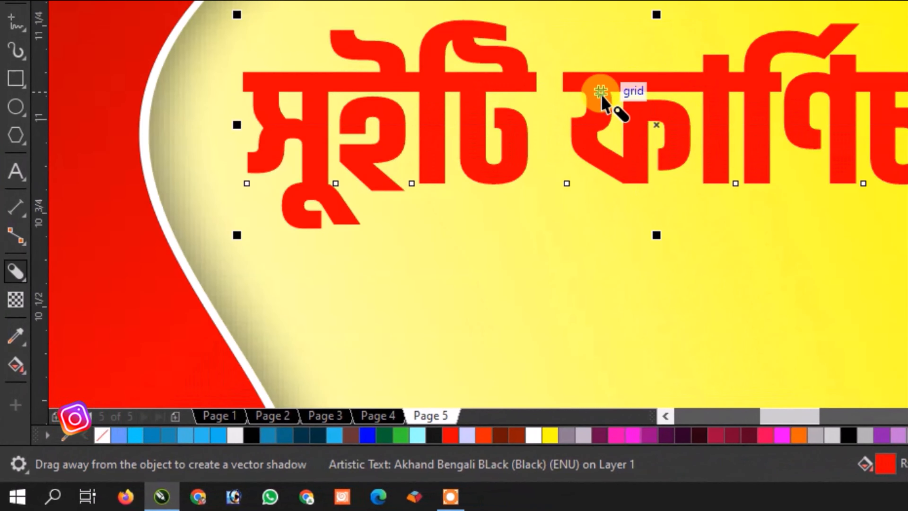
left_click_drag(601, 96, 502, 231)
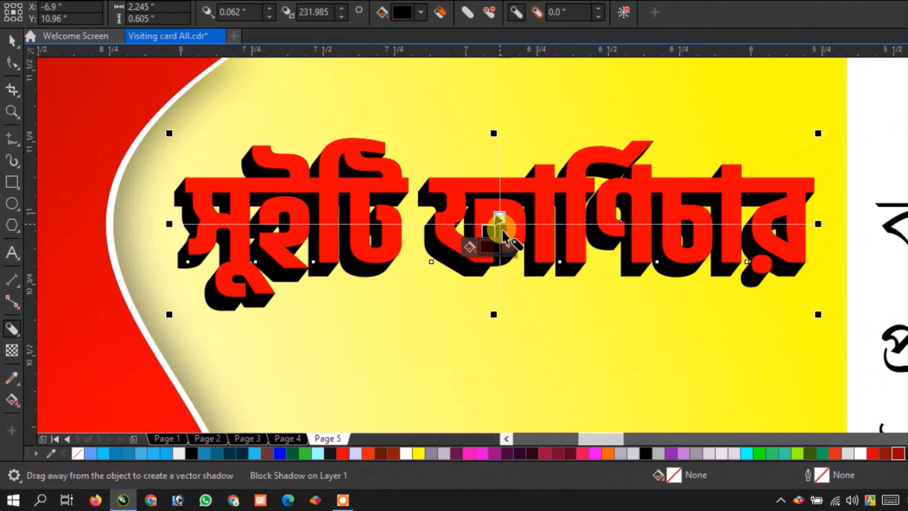
key("ctrl+z")
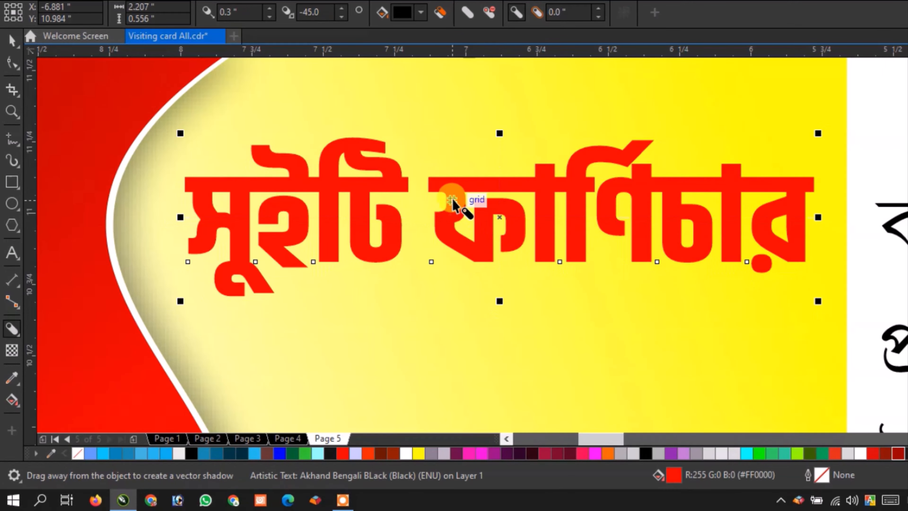
left_click_drag(453, 200, 505, 222)
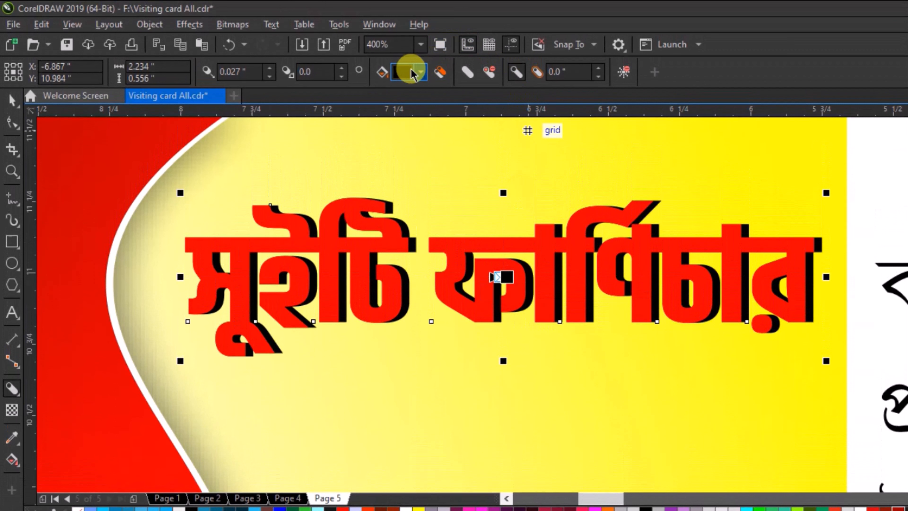
Recolor the heading's block shadow dark blue (#1C059E).
left_click(406, 74)
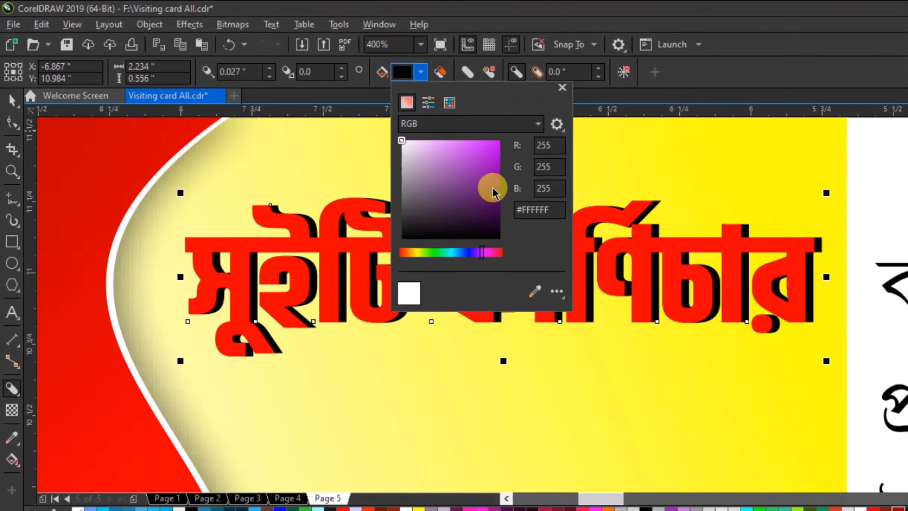
left_click(471, 253)
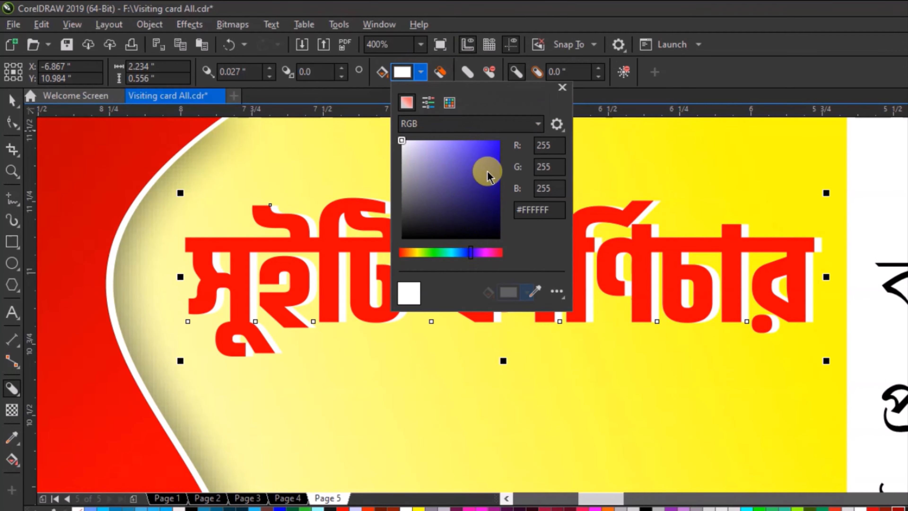
left_click(500, 166)
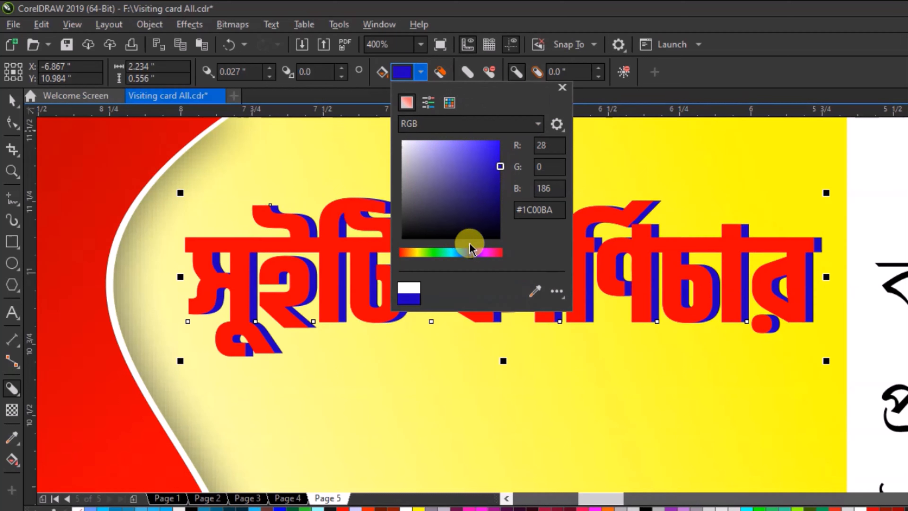
left_click(498, 178)
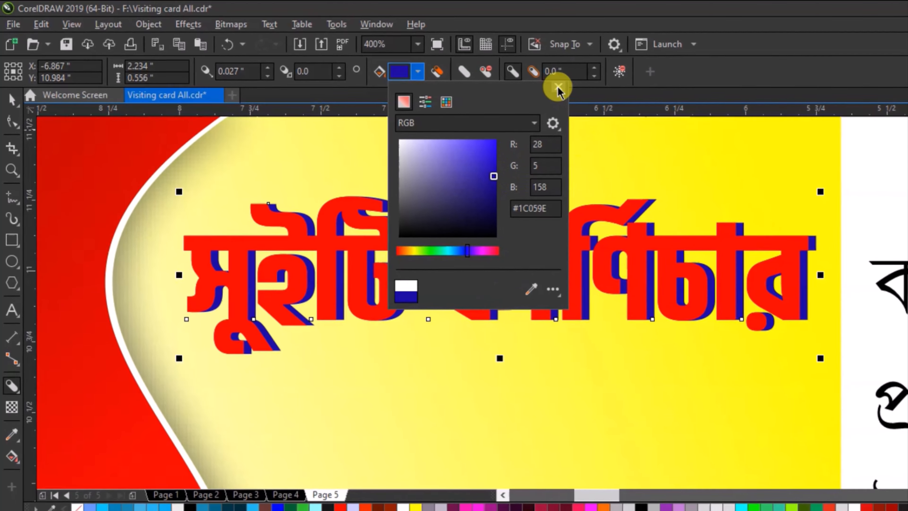
left_click(561, 87)
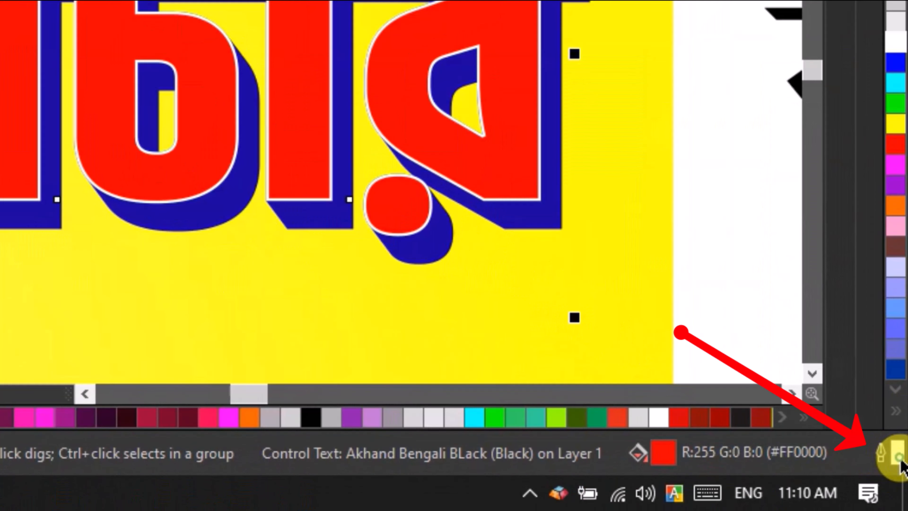
Set the heading's white outline to 1.0 pt width and place it behind the fill.
double_click(899, 460)
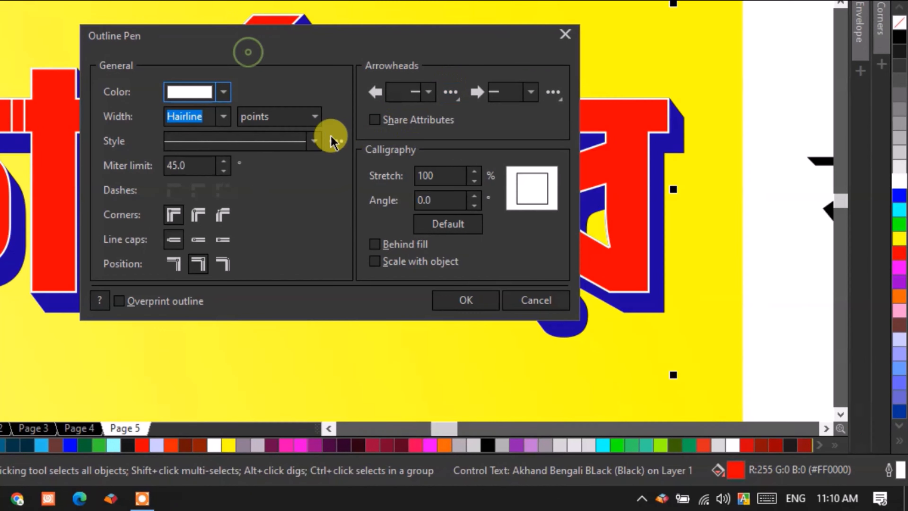
left_click_drag(263, 41, 521, 43)
left_click(480, 118)
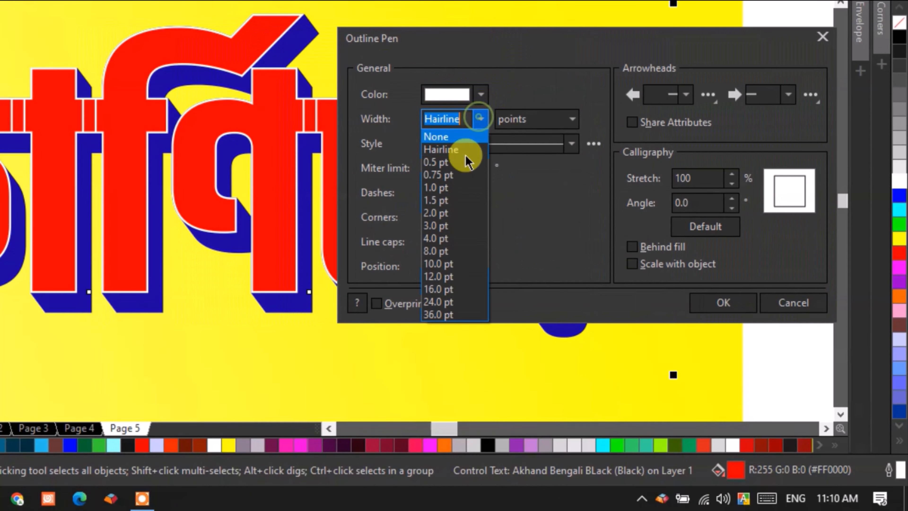
left_click(435, 213)
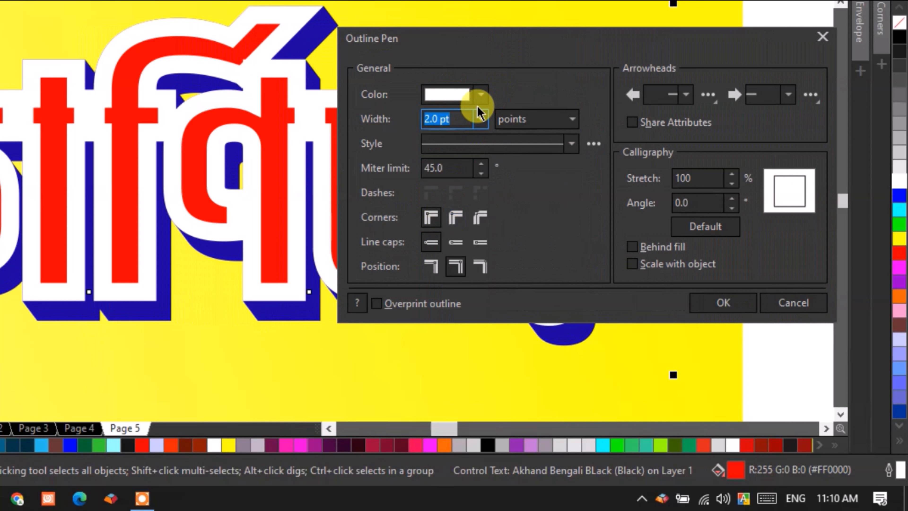
left_click(632, 247)
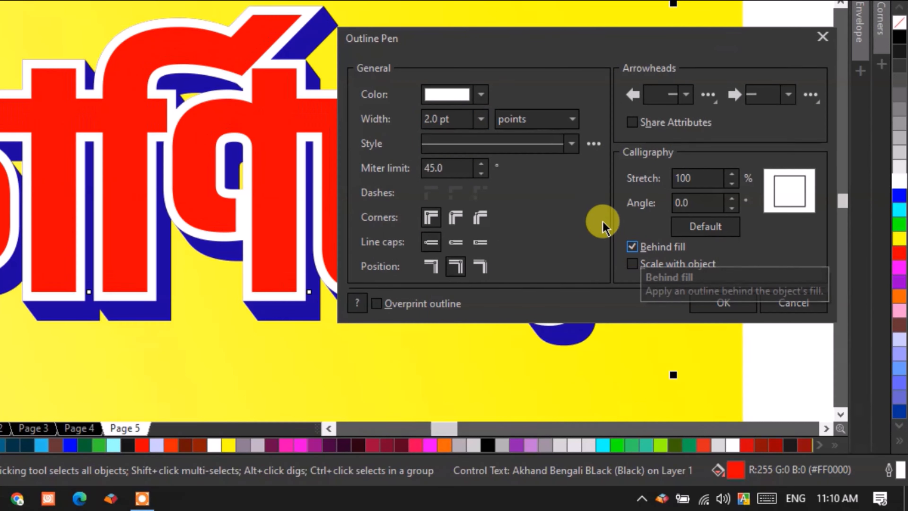
left_click(481, 119)
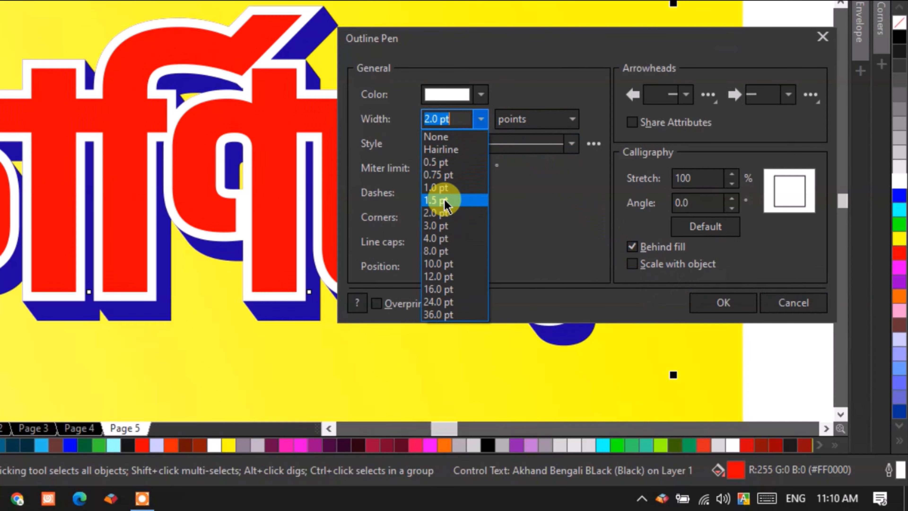
left_click(443, 201)
left_click(480, 119)
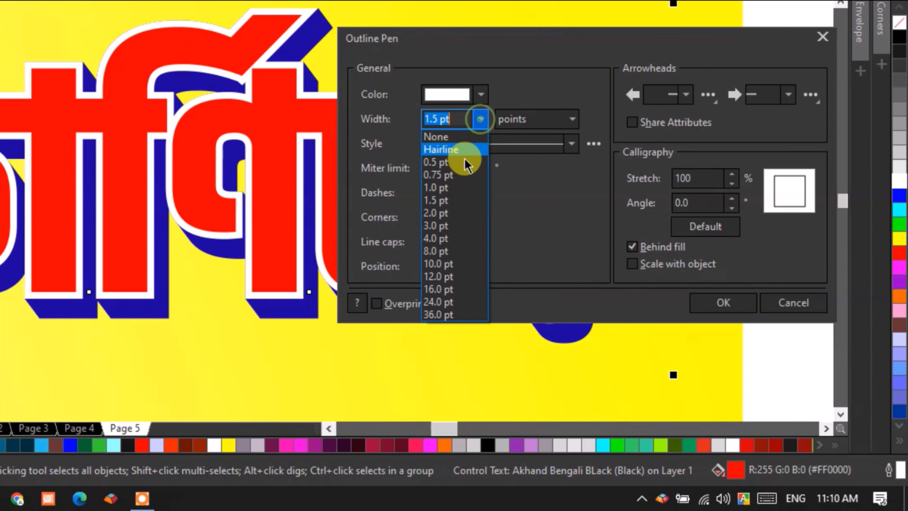
left_click(436, 187)
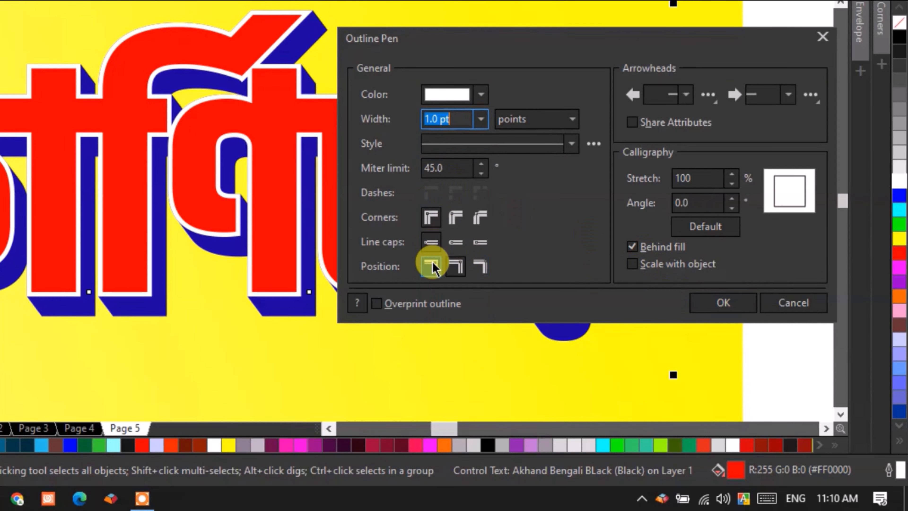
Give the heading's outline rounded corners and round line caps, and apply the outline settings.
left_click(454, 217)
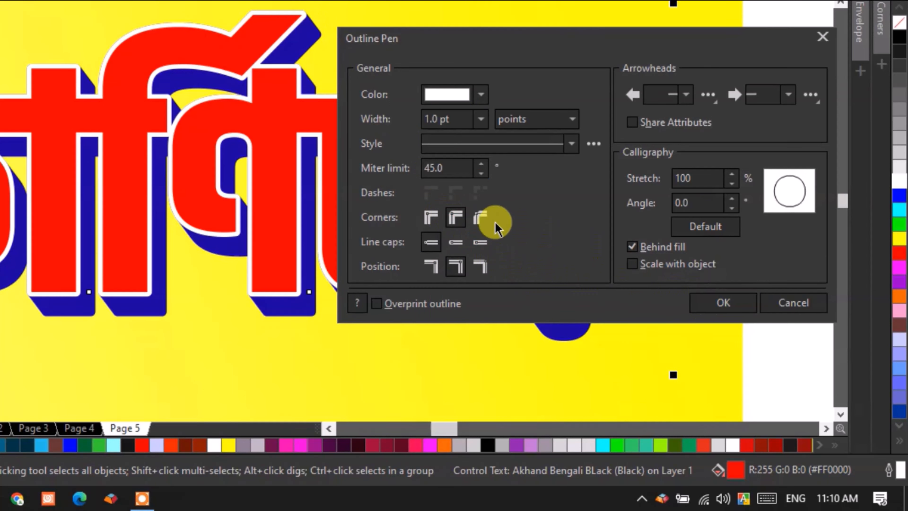
left_click(479, 243)
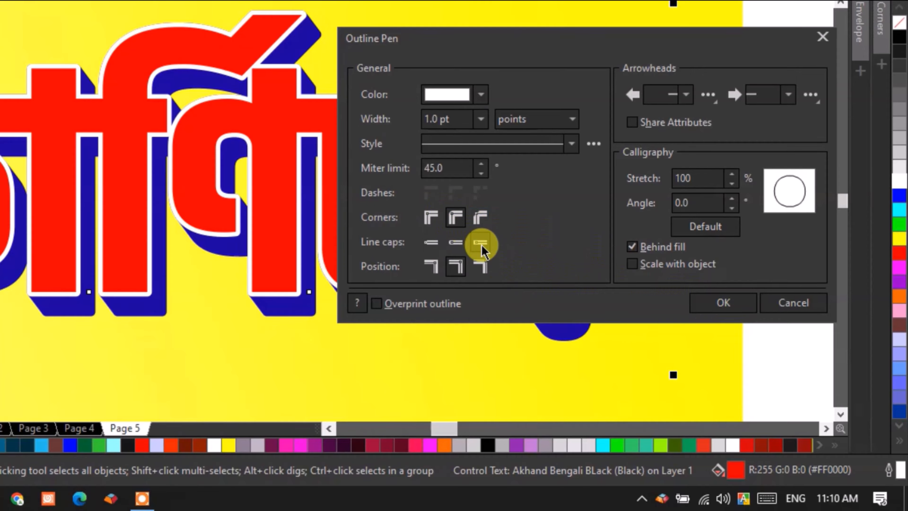
left_click(451, 243)
left_click(723, 303)
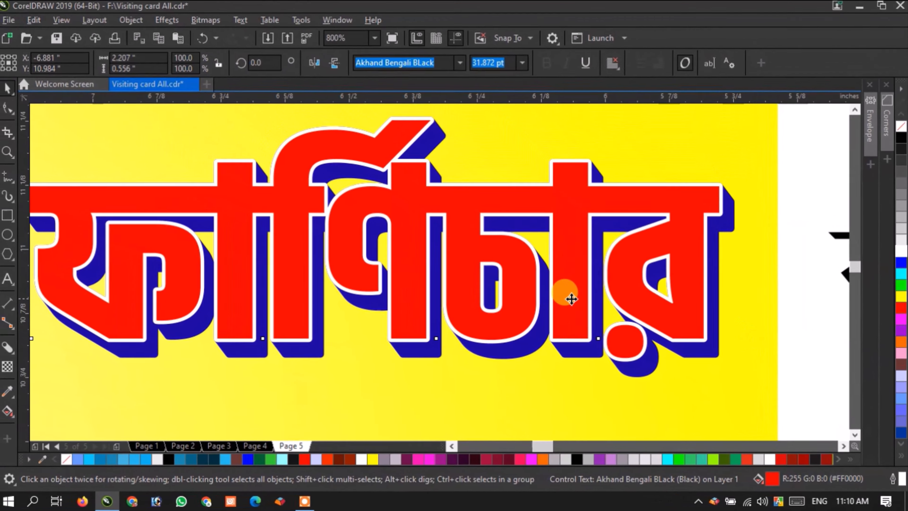
Make the tagline "কাঠ ও ষ্টীল ফার্ণিচার বিক্রেতা" bold and shift it right beneath the heading, toward the card's right edge.
scroll(474, 240, "down", 1)
scroll(432, 68, "down", 1)
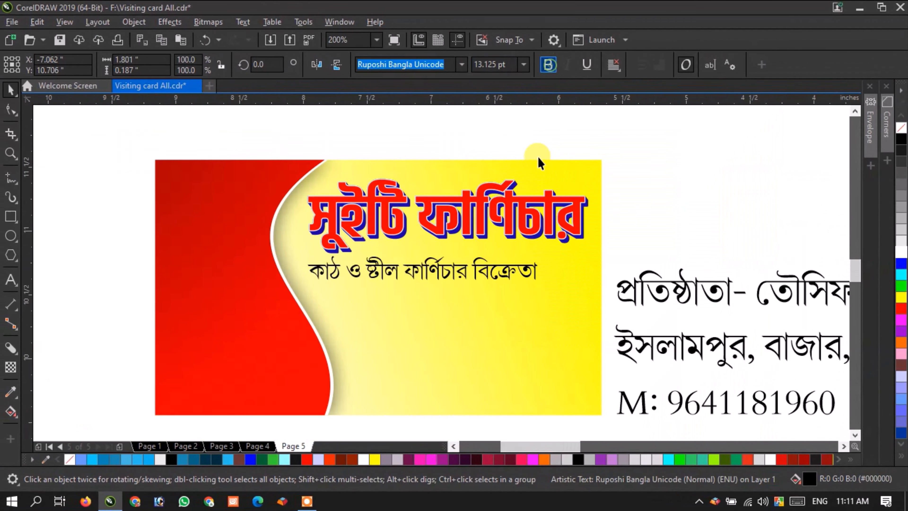
key("ctrl+b")
scroll(520, 273, "up", 1)
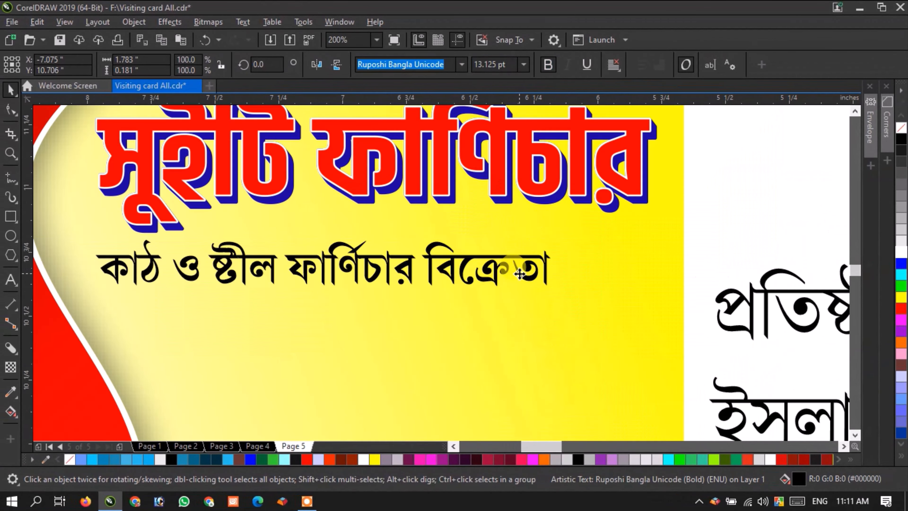
left_click_drag(432, 260, 500, 257)
Draw a rectangular frame about 1.882 × 0.226 inches around the tagline and set its outline to 1.0 pt.
left_click(11, 216)
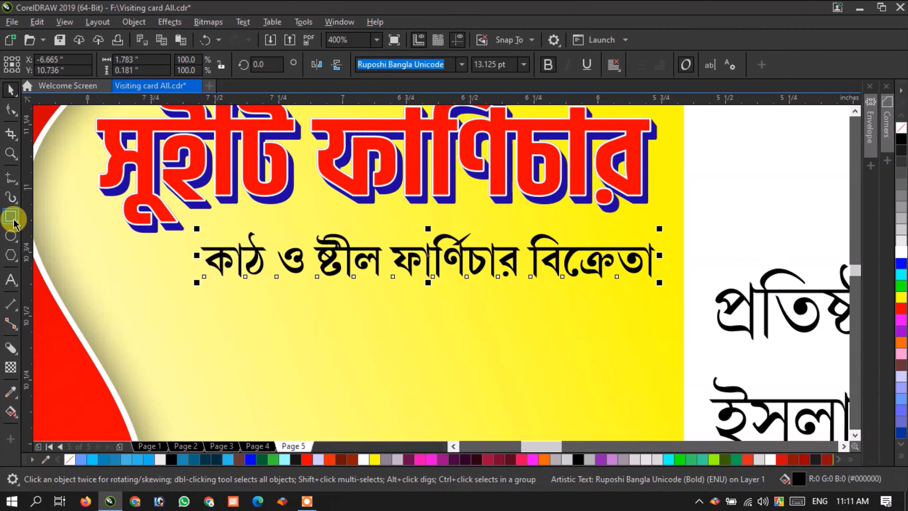
left_click_drag(181, 230, 662, 288)
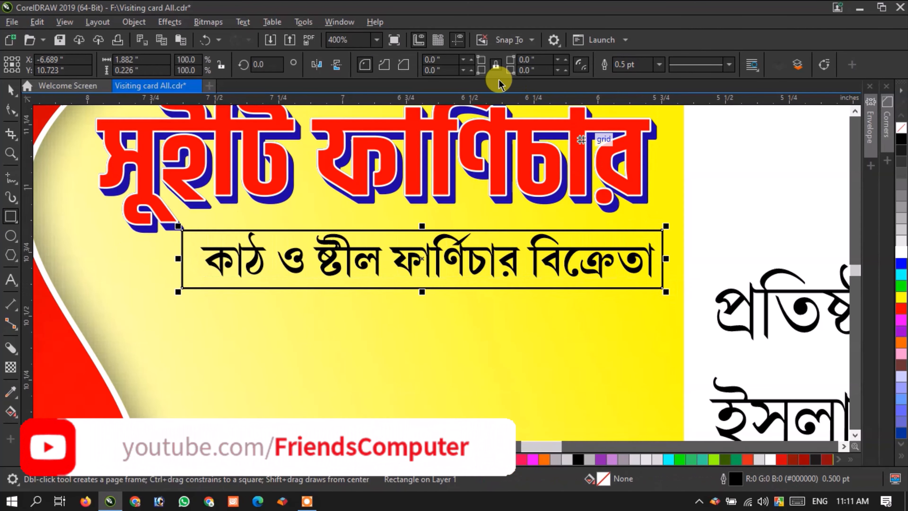
left_click(658, 65)
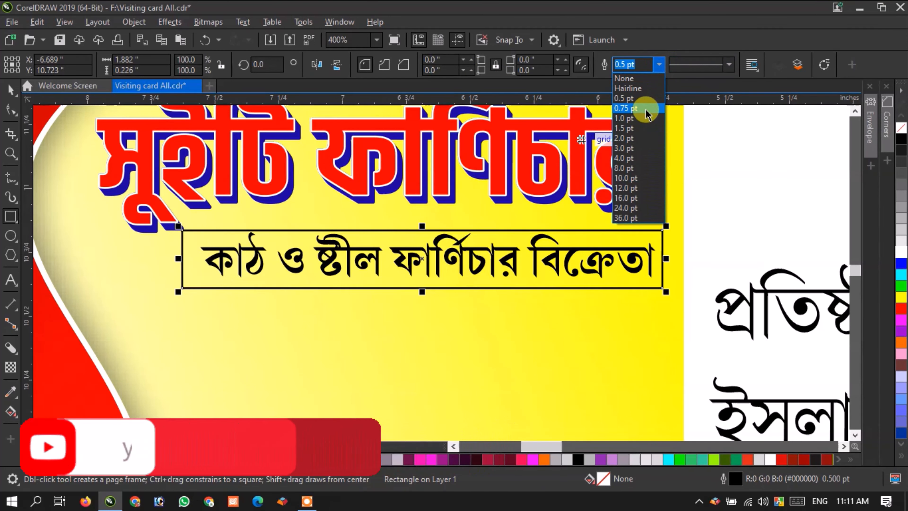
left_click(624, 110)
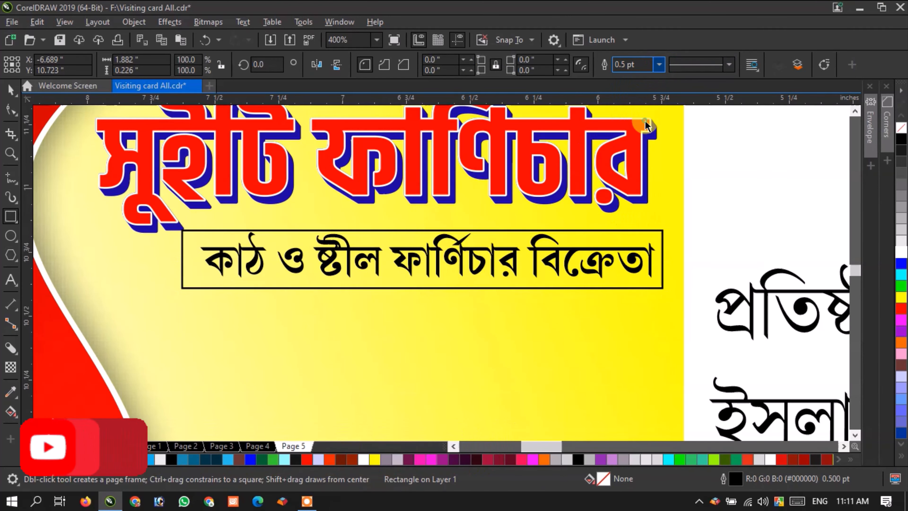
Round all four corners of the tagline frame to a radius of about 0.074 inches.
left_click(11, 109)
left_click_drag(180, 231, 202, 241)
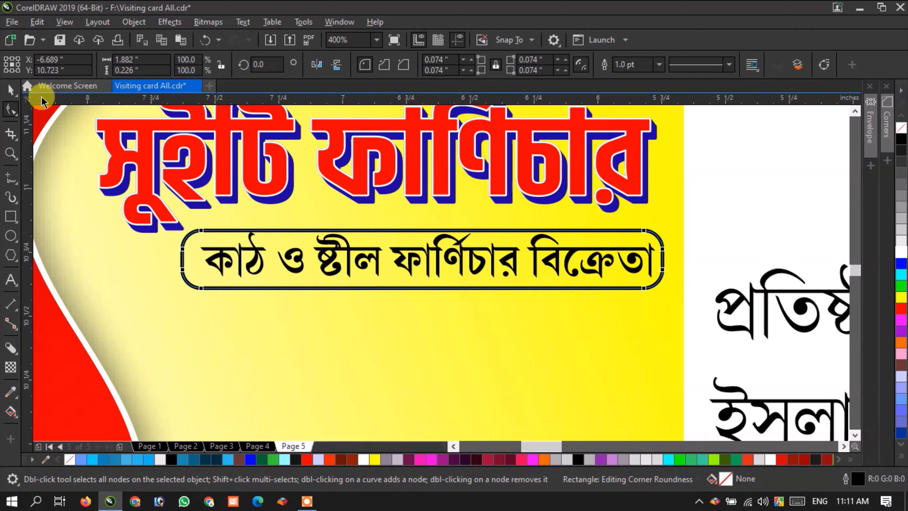
left_click(10, 90)
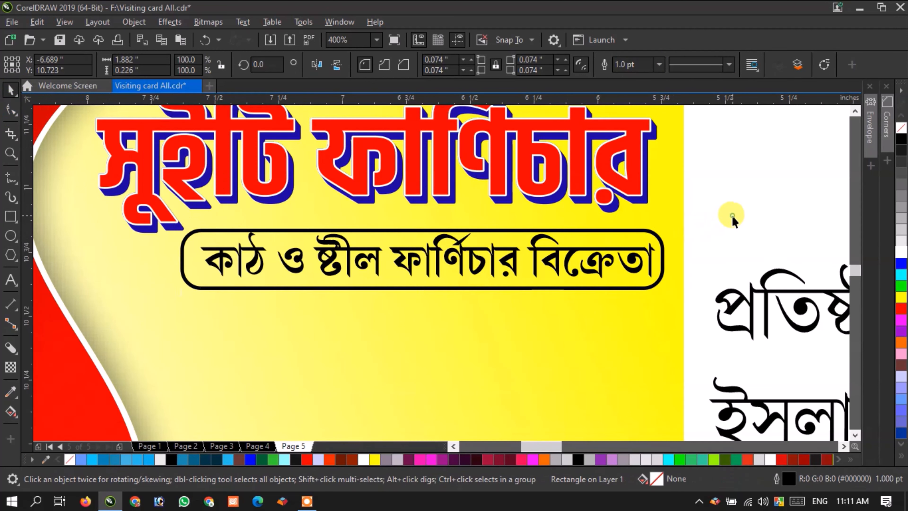
Set the tagline frame's outline to 0.75 pt and form a thick black bar along its bottom edge.
left_click(426, 230)
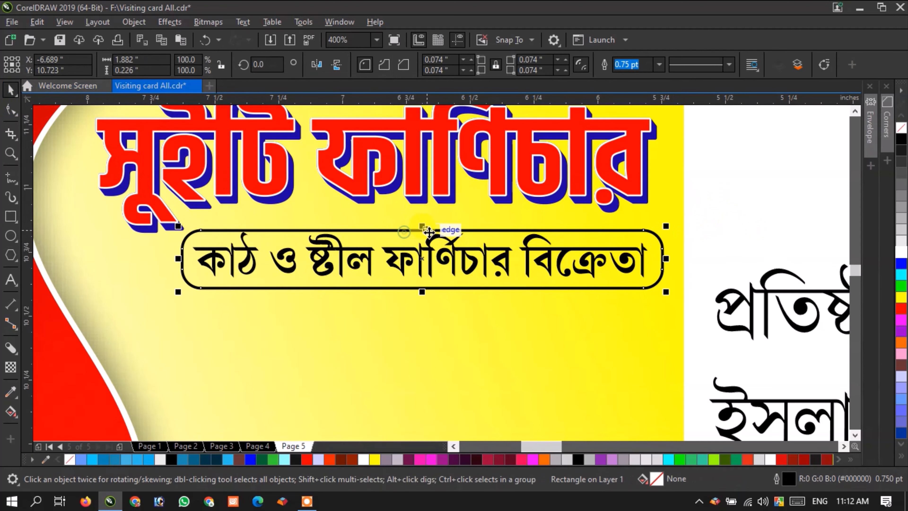
left_click_drag(422, 227, 425, 293)
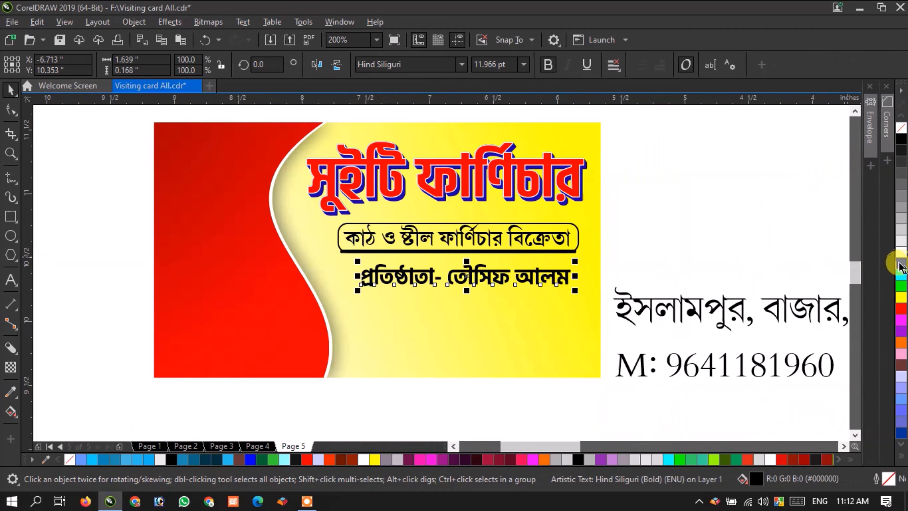
Fill the founder line with blue (#0000FF) and shift it slightly left to center it beneath the framed tagline.
left_click(900, 264)
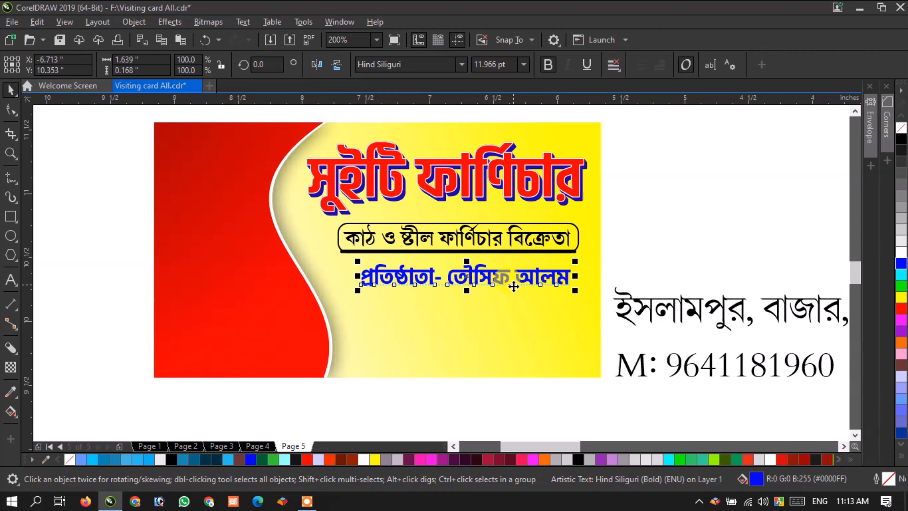
scroll(514, 286, "up", 2)
mouse_move(442, 259)
left_mouse_down()
mouse_move(634, 290)
mouse_move(426, 268)
mouse_move(429, 259)
left_mouse_up()
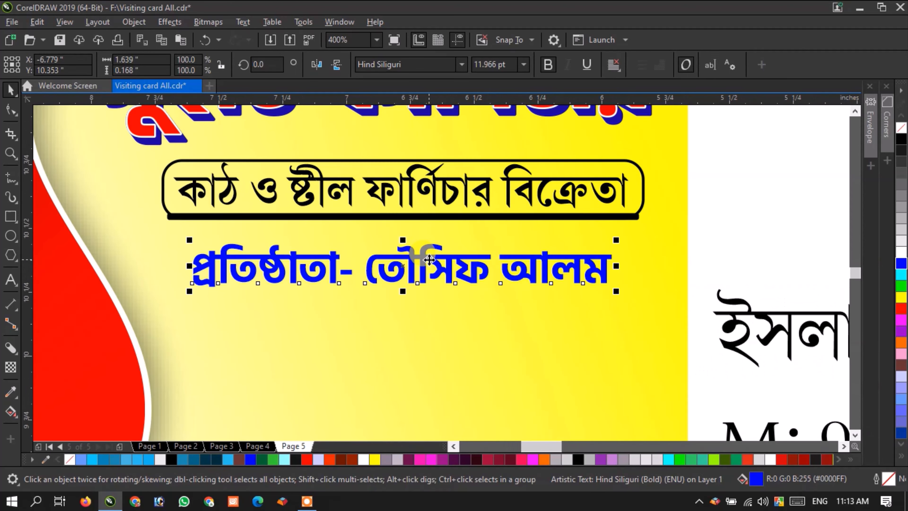
Give the founder line a white outline 1.0 pt wide, placed behind the fill.
right_click(900, 257)
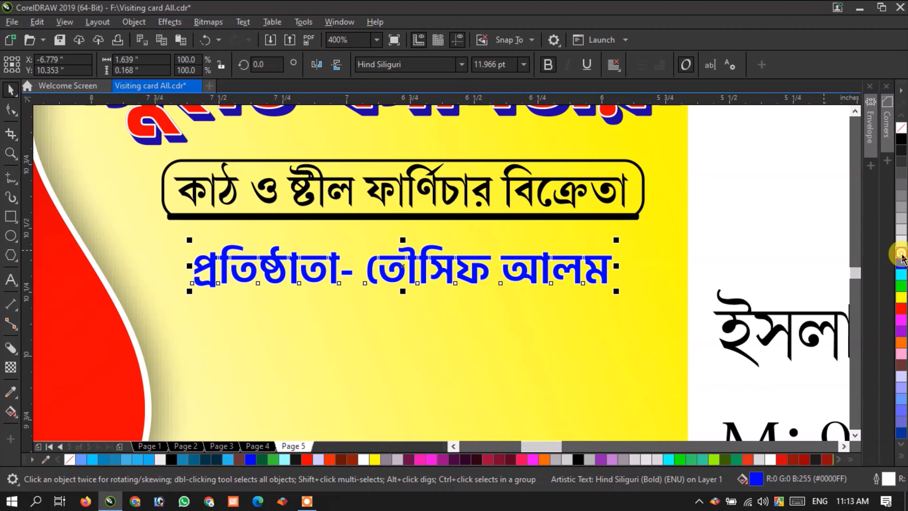
key("F12")
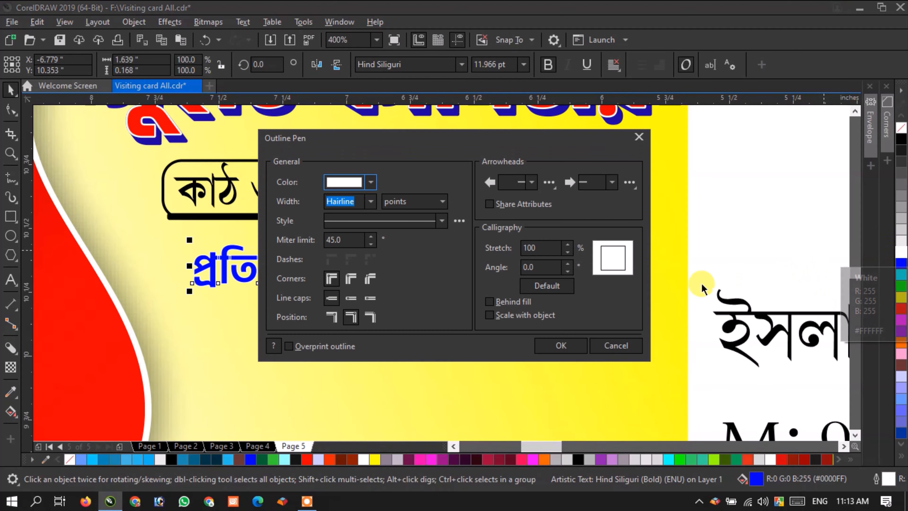
left_click(489, 302)
left_click(370, 201)
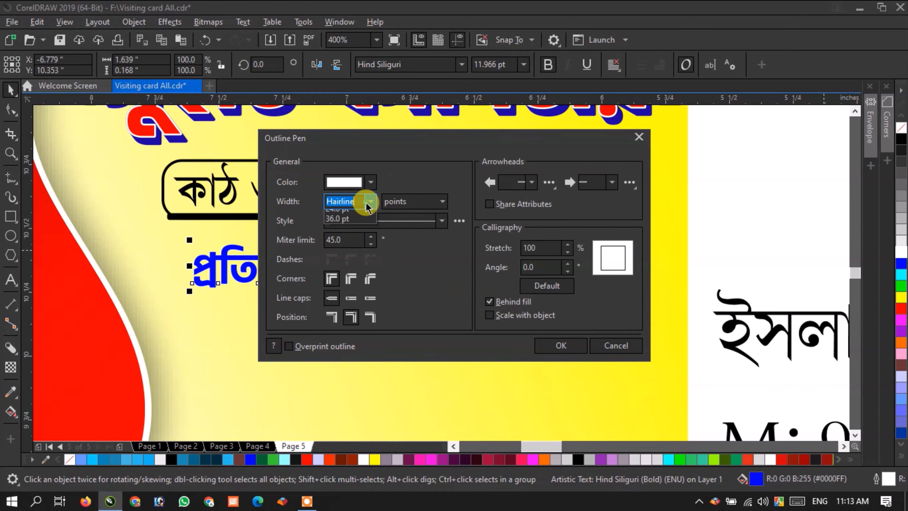
left_click(338, 240)
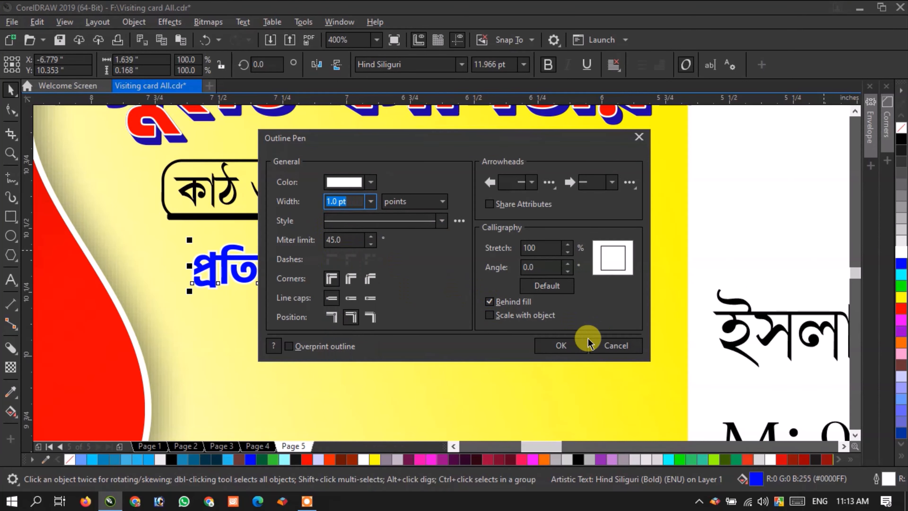
left_click(587, 341)
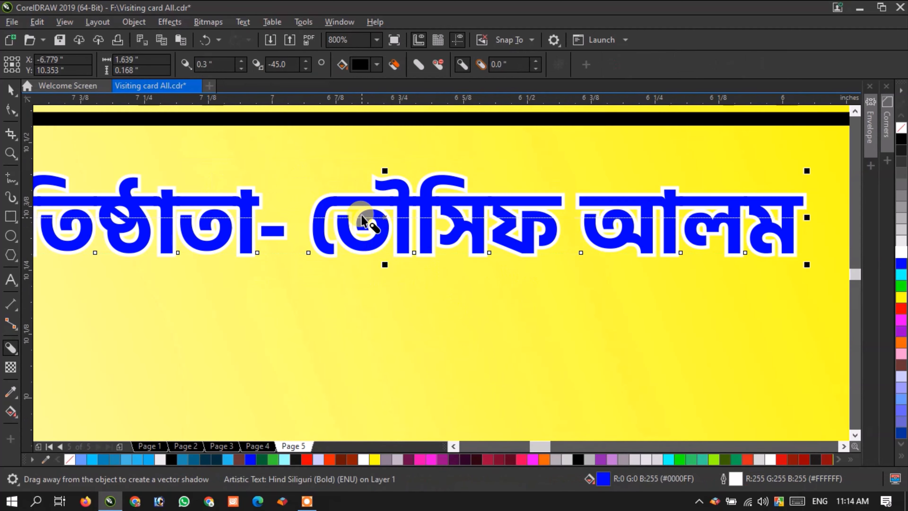
Add a short block shadow below the founder line and set its white outline to 0.75 pt.
left_click_drag(361, 215, 387, 227)
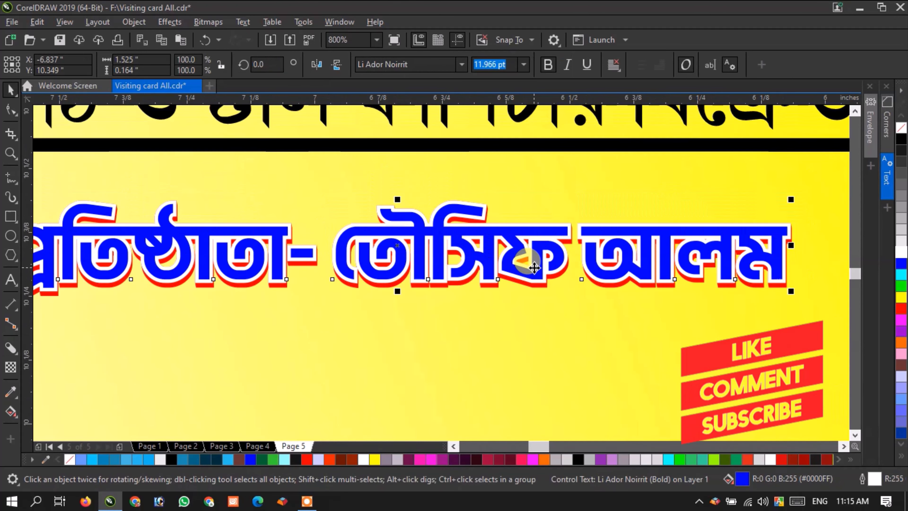
key("F12")
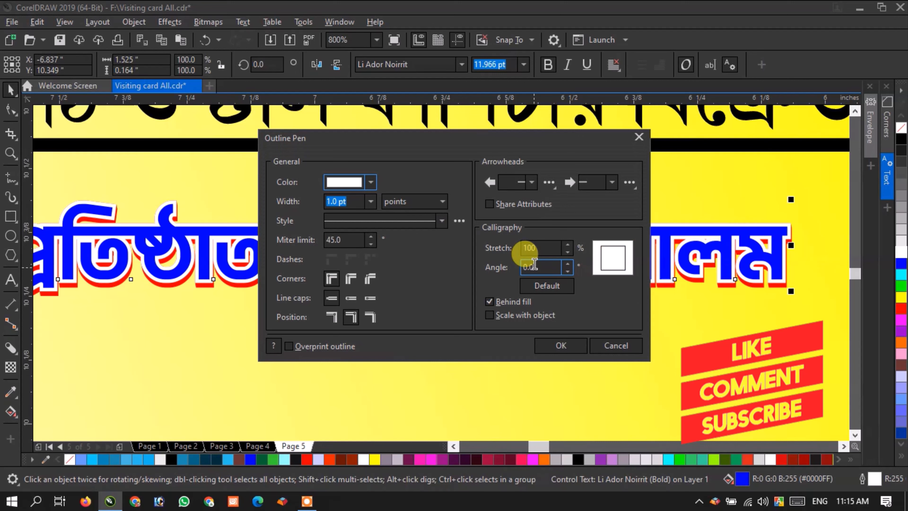
left_click(371, 205)
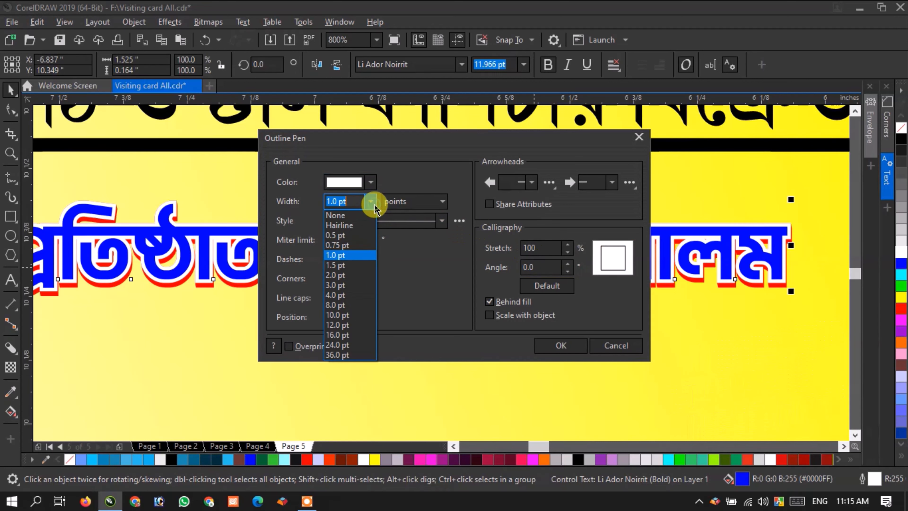
left_click(354, 238)
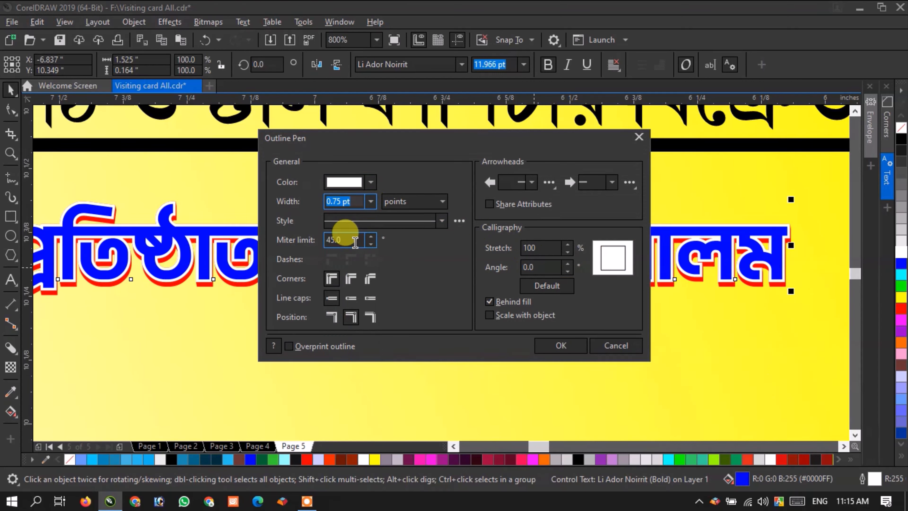
left_click(548, 341)
scroll(586, 315, "down", 3)
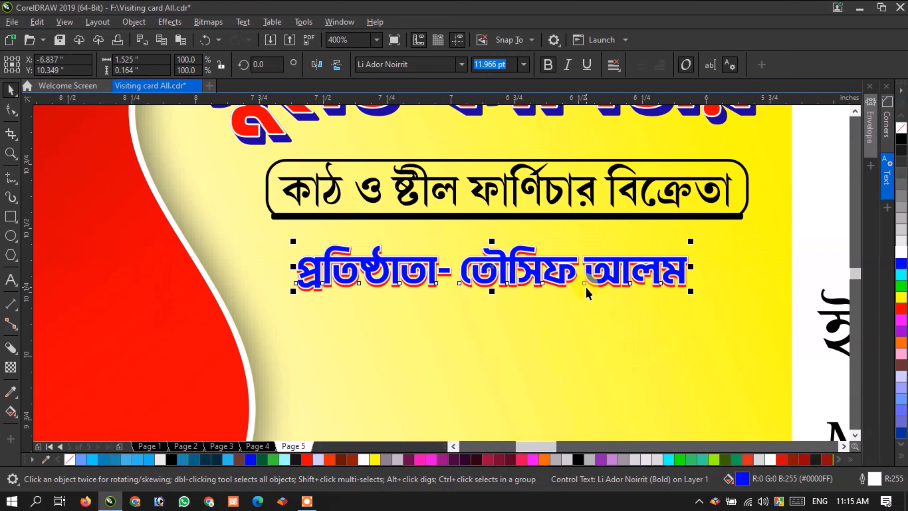
scroll(358, 228, "down", 3)
left_click(103, 270)
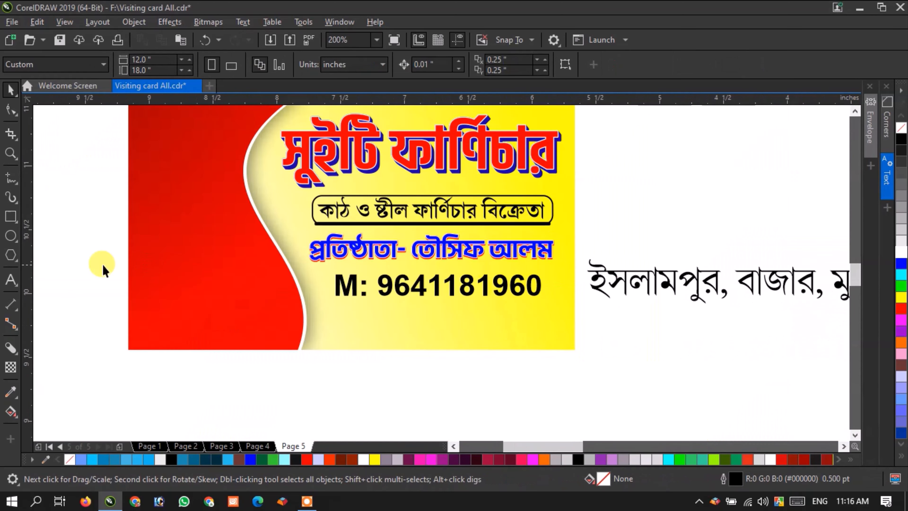
Draw a bar about 3.5 × 0.26 inches across the card's lower part, filled black with no outline.
left_click(10, 217)
mouse_move(128, 306)
left_mouse_down()
mouse_move(407, 338)
mouse_move(575, 340)
left_mouse_up()
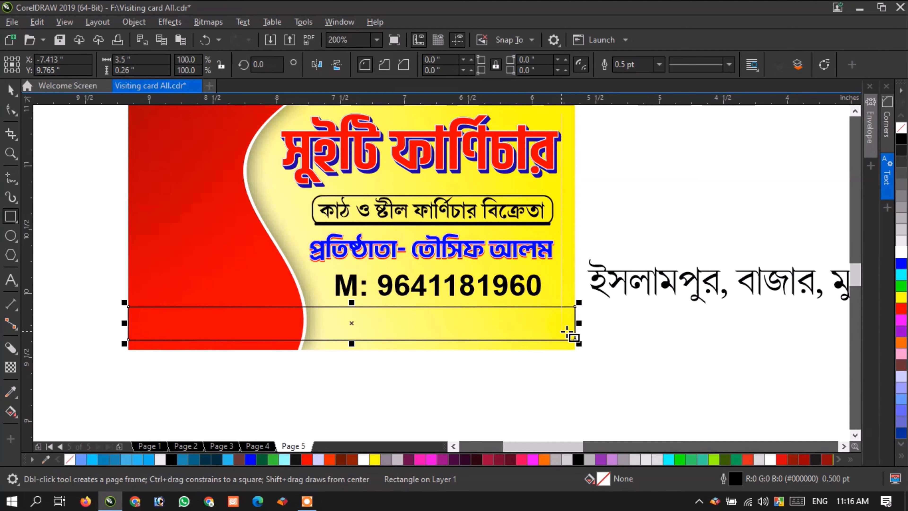
left_click(901, 140)
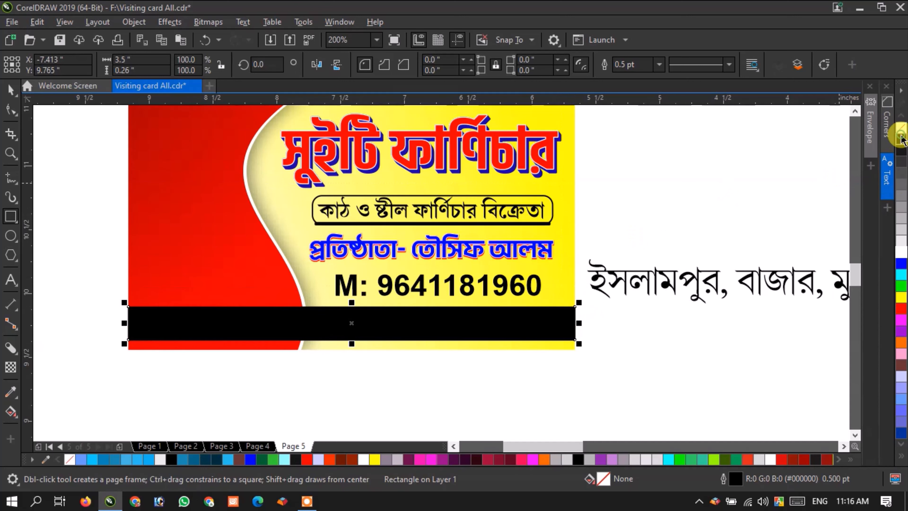
right_click(901, 128)
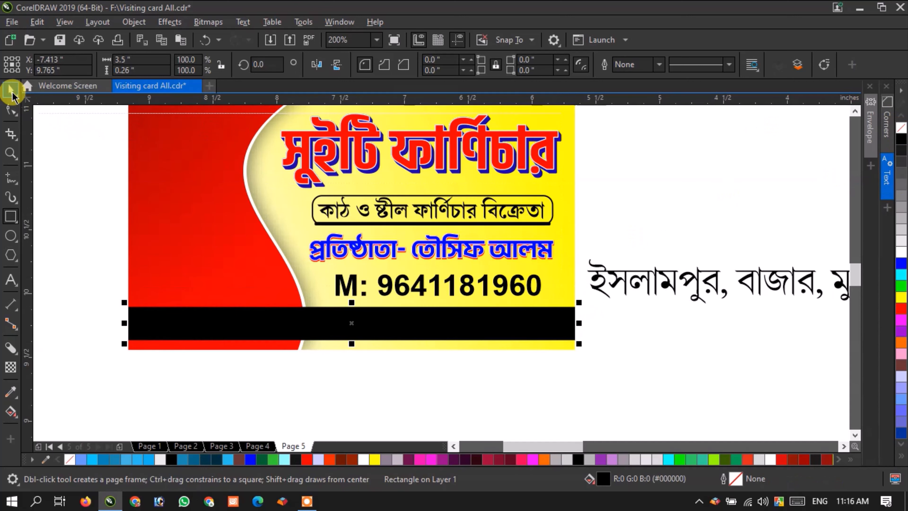
left_click(11, 91)
left_click(647, 324)
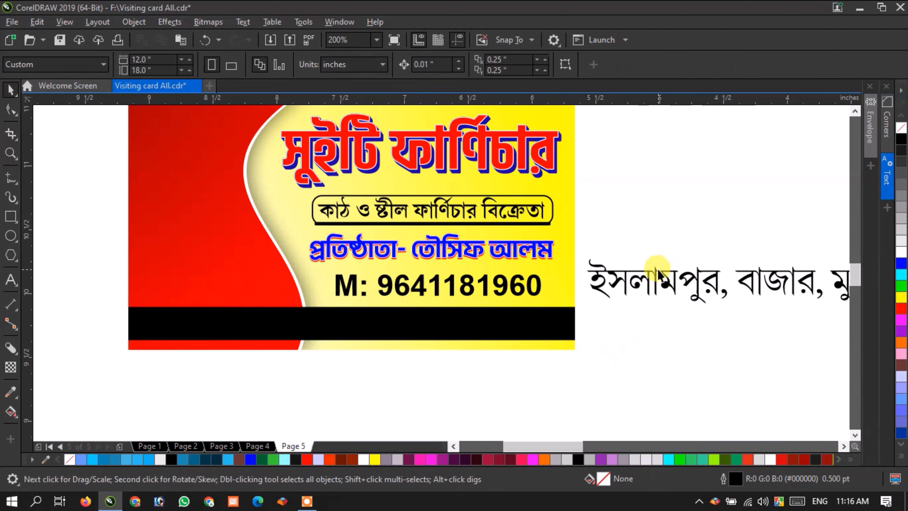
Make the white address line bold and scale it down to about 14.1 pt to fit the black bar.
left_click(550, 71)
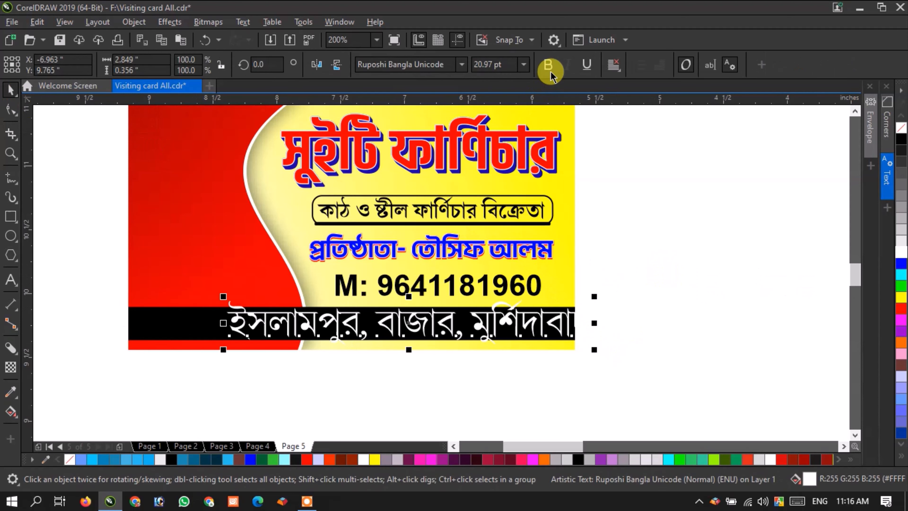
scroll(525, 336, "up", 1)
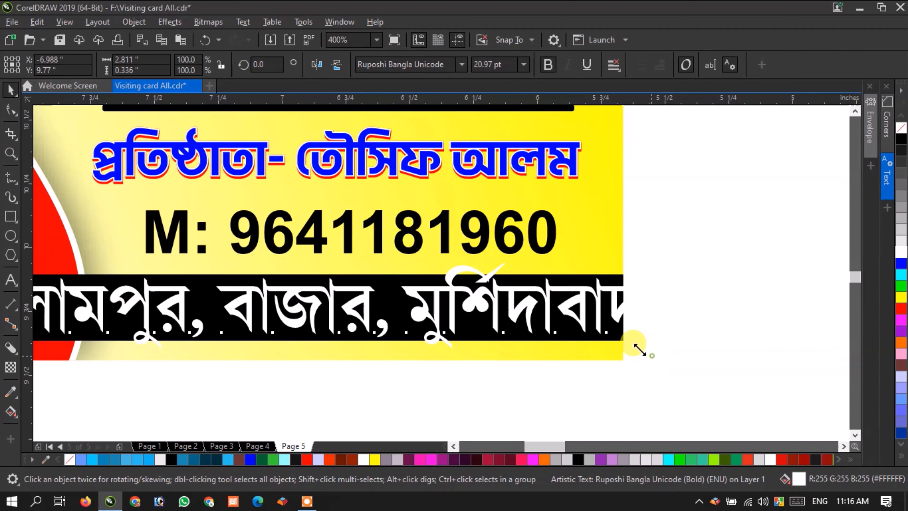
left_click_drag(639, 349, 573, 319)
scroll(573, 318, "down", 1)
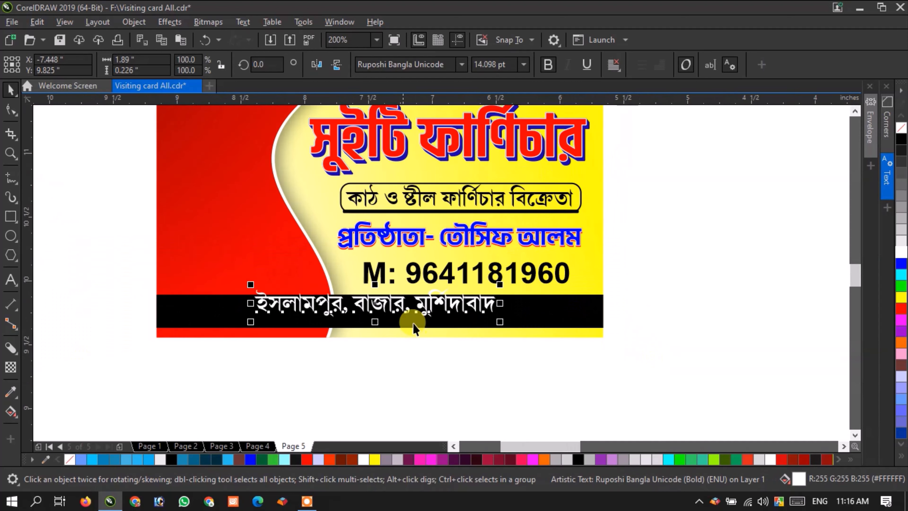
Draw a white, outline-free circle about 0.069 inches across and nudge it into the first gap of the address line.
scroll(414, 327, "up", 2)
key("Escape")
key("F7")
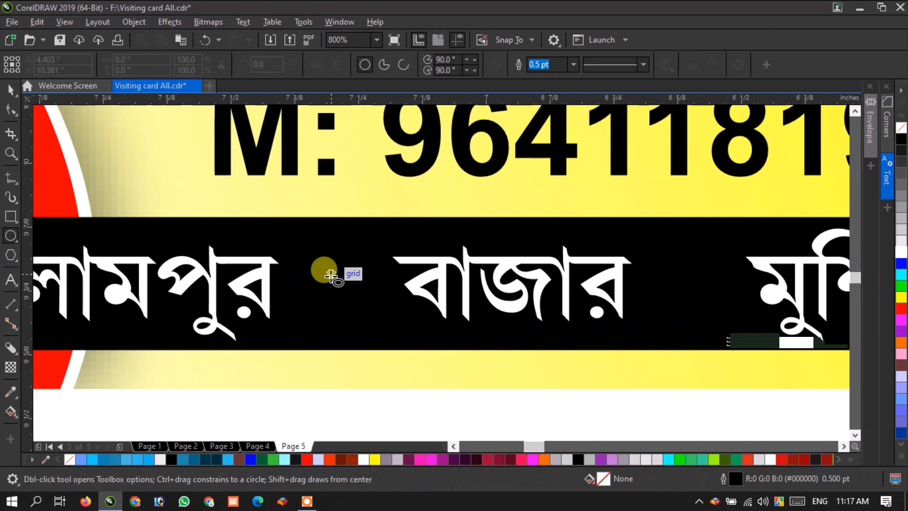
mouse_move(317, 270)
left_mouse_down()
mouse_move(360, 313)
mouse_move(348, 306)
left_mouse_up()
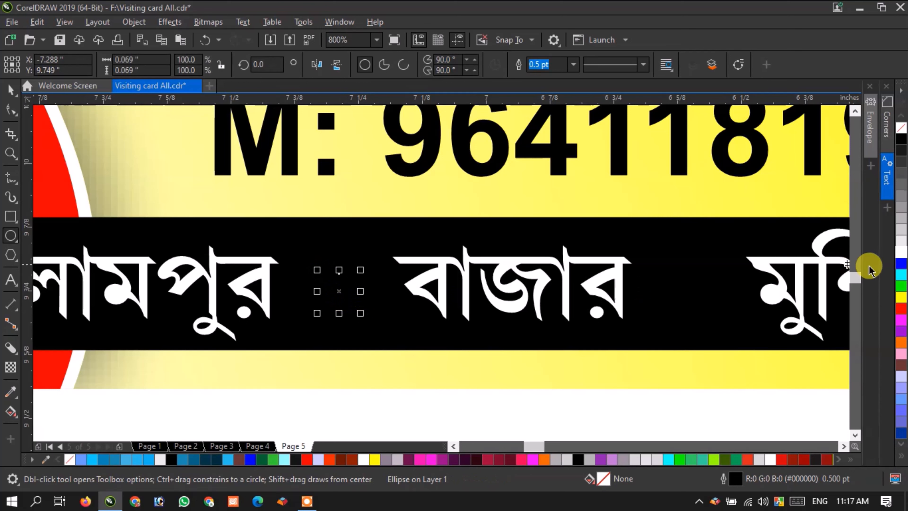
left_click(901, 257)
right_click(900, 127)
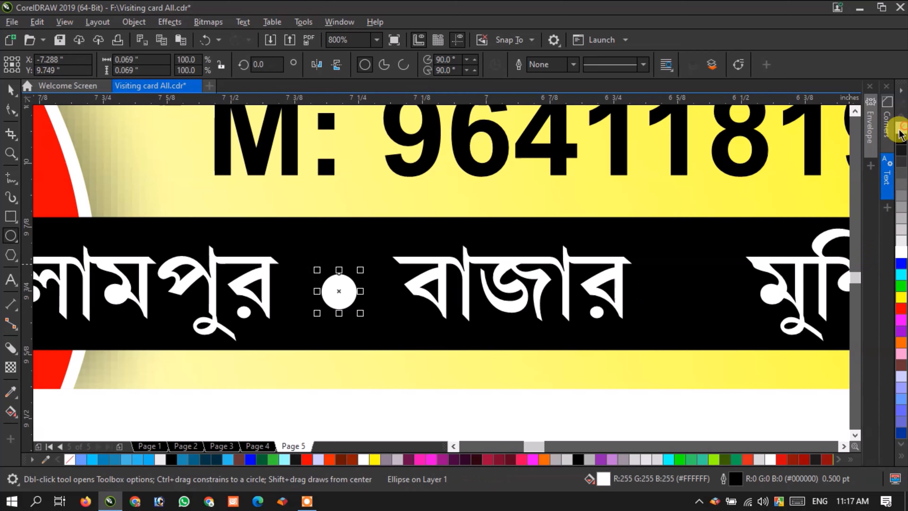
left_click(11, 90)
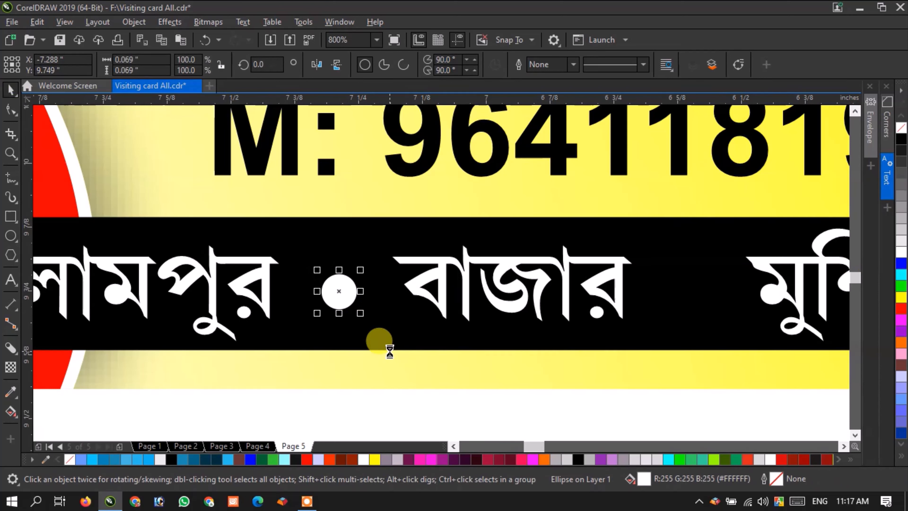
key("Left")
key("Up")
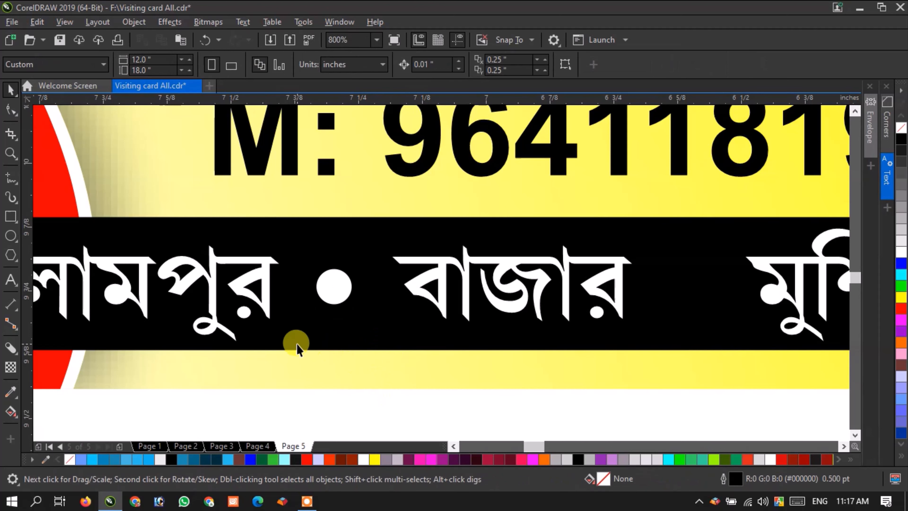
Copy the white dot into the second gap of the address line.
scroll(309, 324, "down", 1)
left_click_drag(315, 316, 490, 331)
left_click(517, 405)
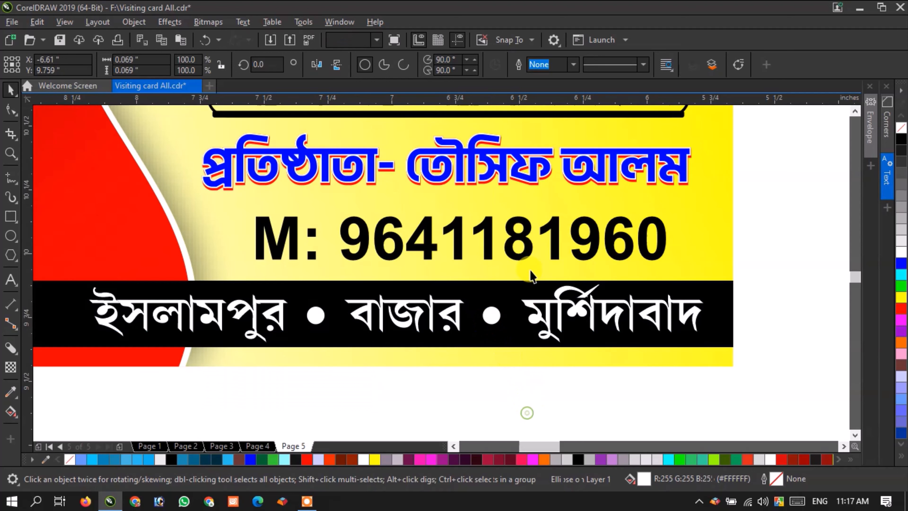
scroll(429, 333, "down", 2)
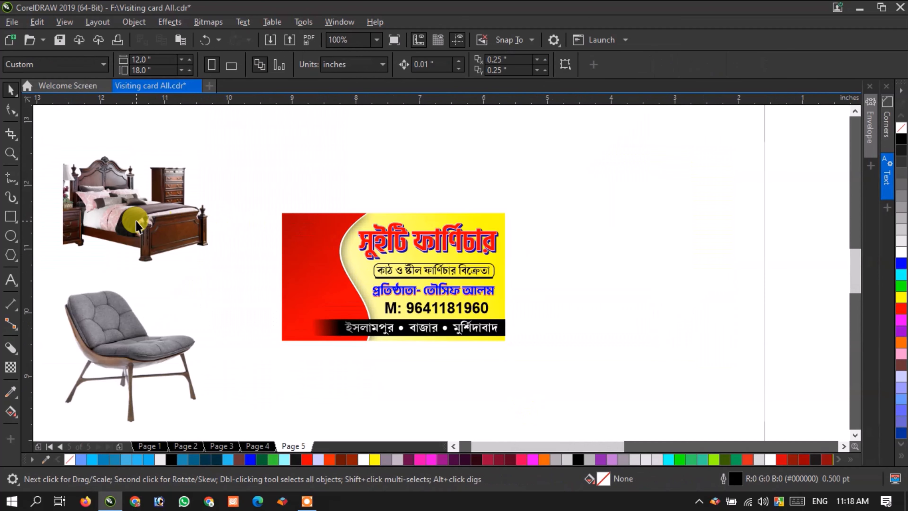
Place the bed picture on the lower part of the red panel and bring it to the front.
left_click_drag(136, 220, 288, 275)
key("shift+Page_Up")
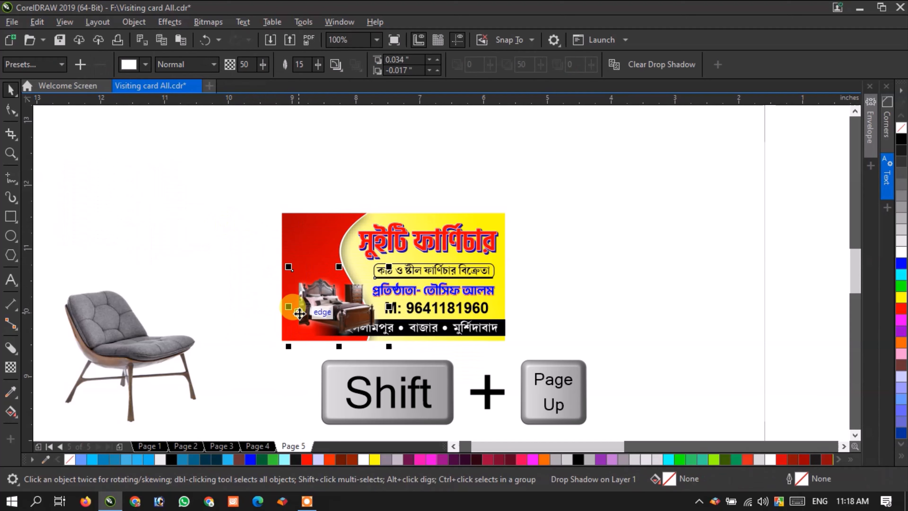
scroll(304, 345, "up", 2)
left_click_drag(331, 252, 306, 253)
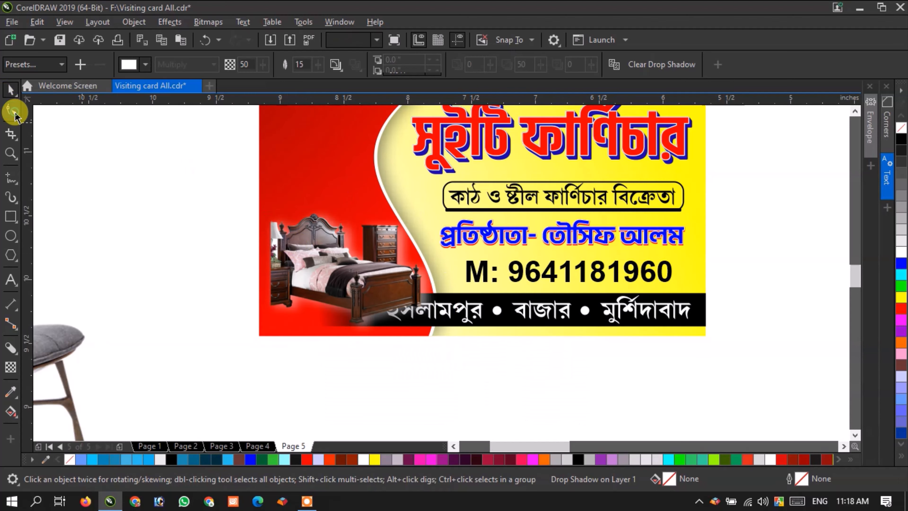
Compress the address line horizontally from its start to about 2.014 inches wide, clear of the bed picture.
scroll(358, 286, "down", 1)
left_click(498, 309)
scroll(497, 309, "up", 2)
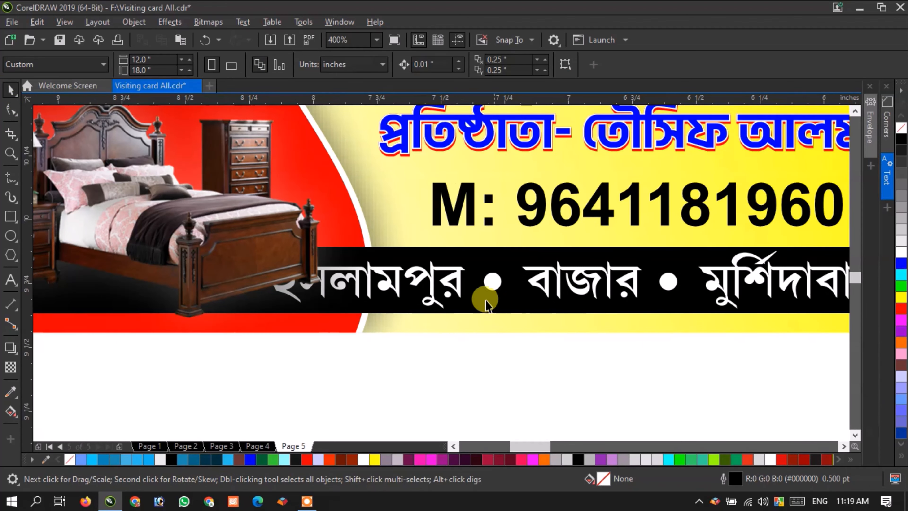
left_click(420, 283)
left_click_drag(262, 278, 362, 282)
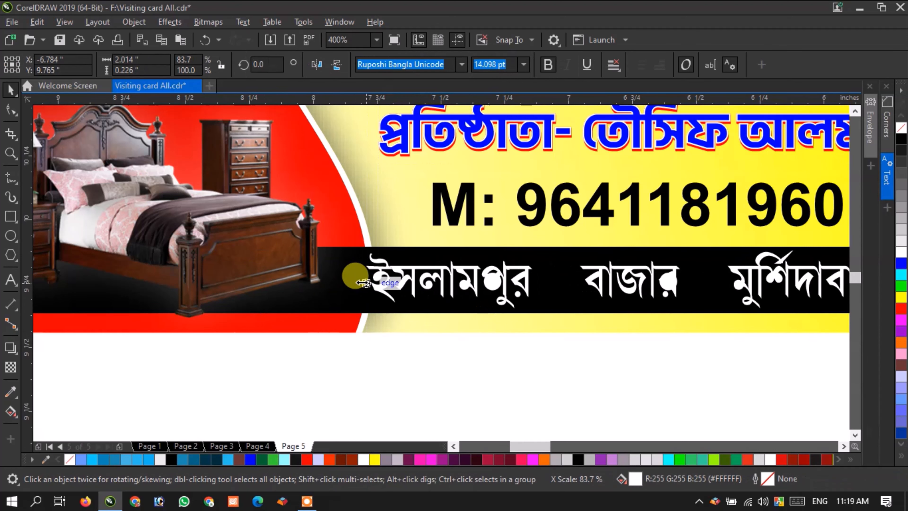
left_click(407, 373)
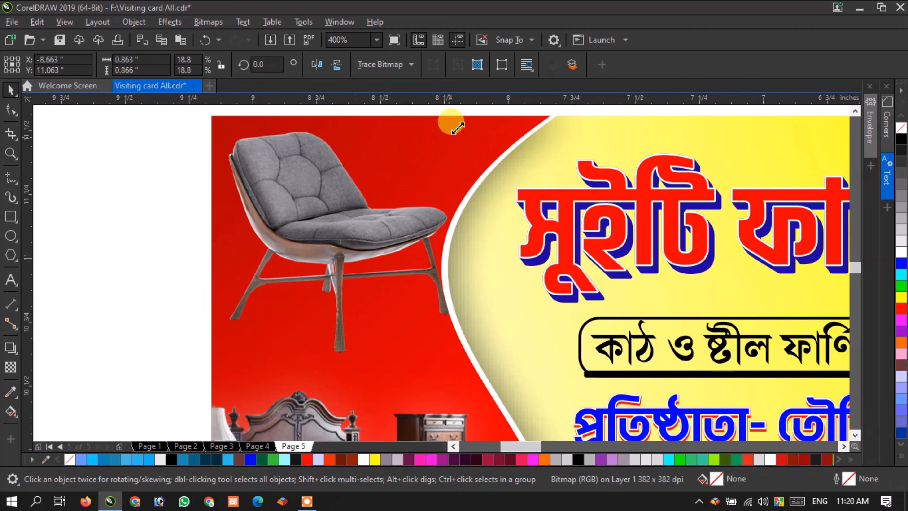
Shrink the chair picture to about 0.639 × 0.641 inches and shift it slightly left on the red panel.
left_click_drag(457, 127, 425, 148)
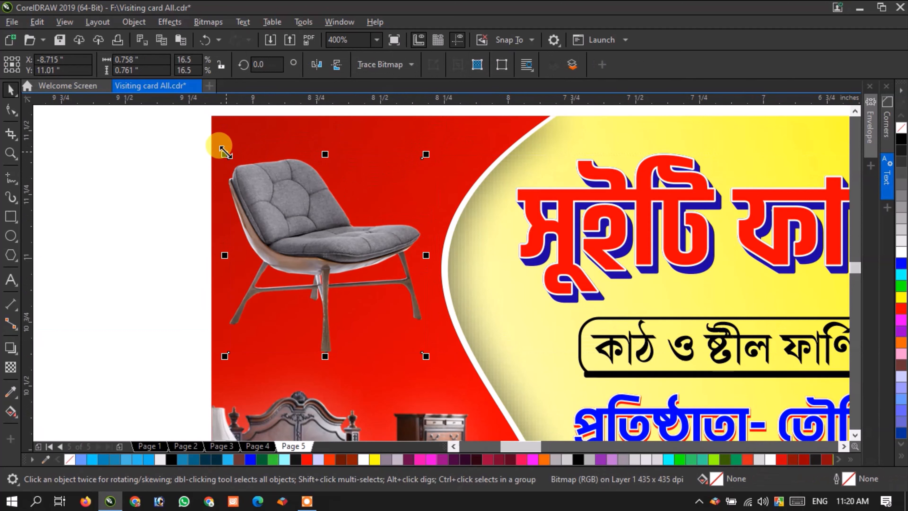
left_click_drag(218, 147, 254, 185)
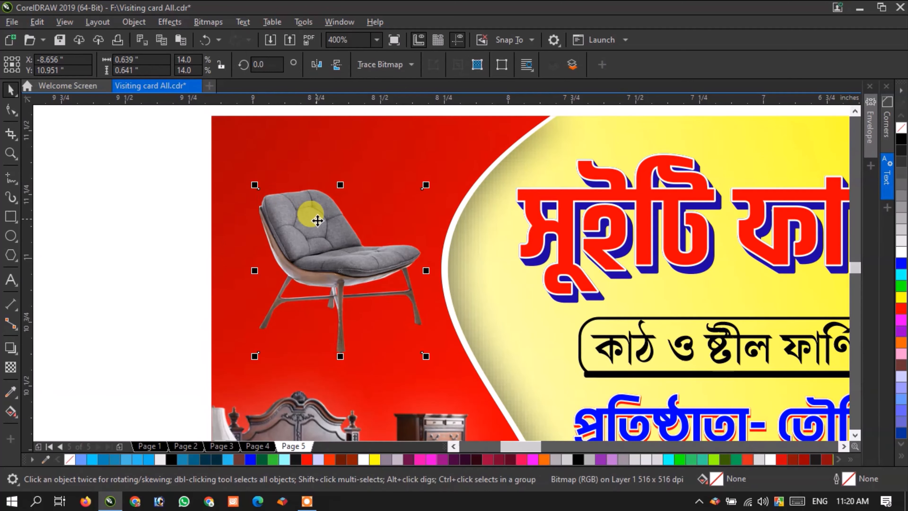
left_click_drag(320, 222, 305, 223)
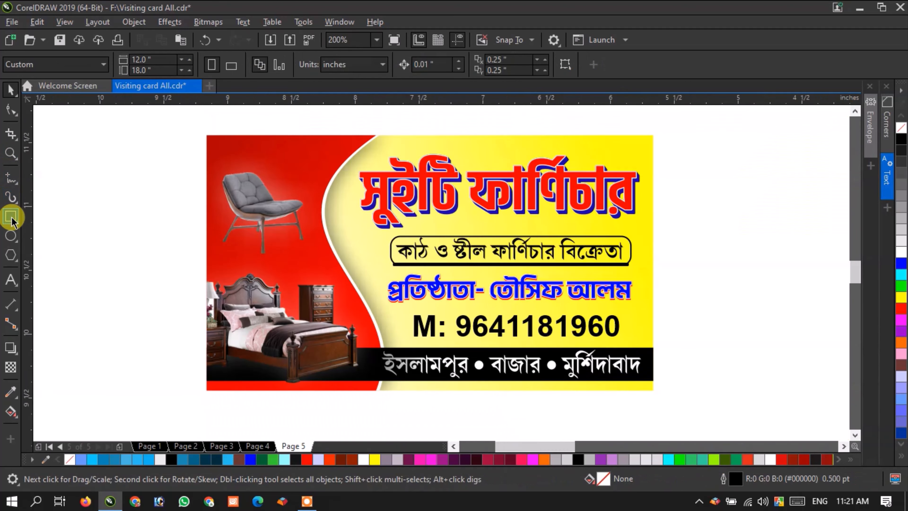
Draw a black, outline-free 3.5 × 0.1 inch rectangle along the card's upper edge.
left_click(11, 218)
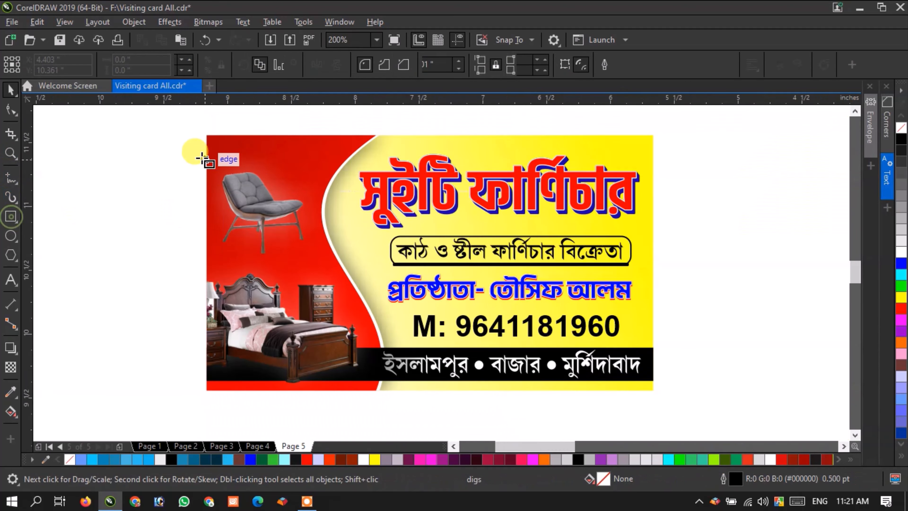
left_click_drag(207, 135, 652, 147)
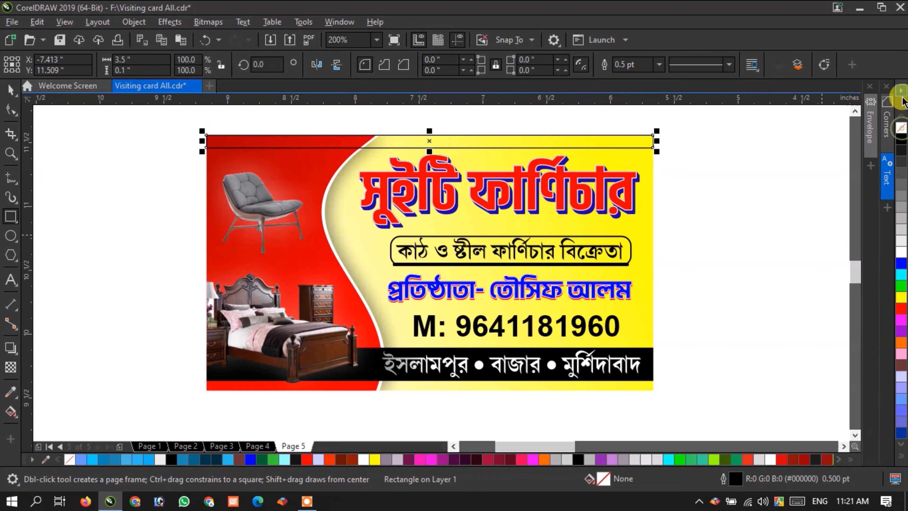
left_click(904, 144)
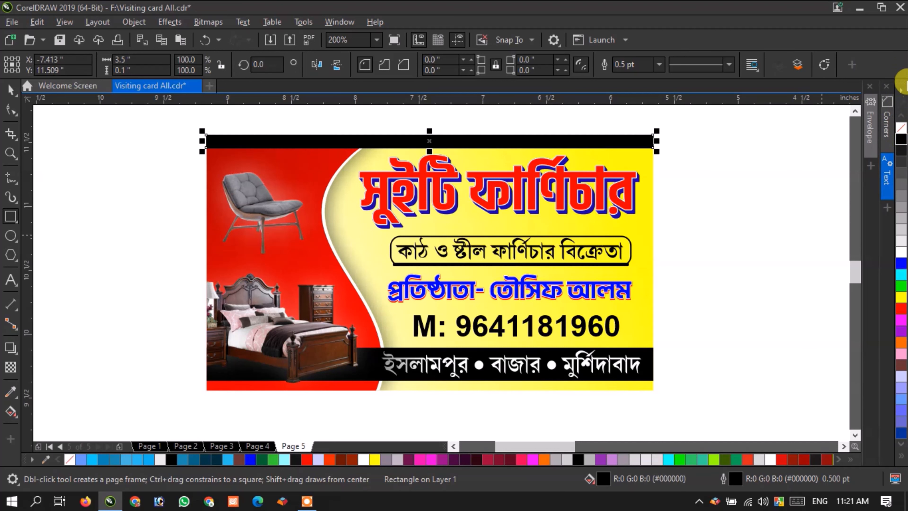
right_click(901, 128)
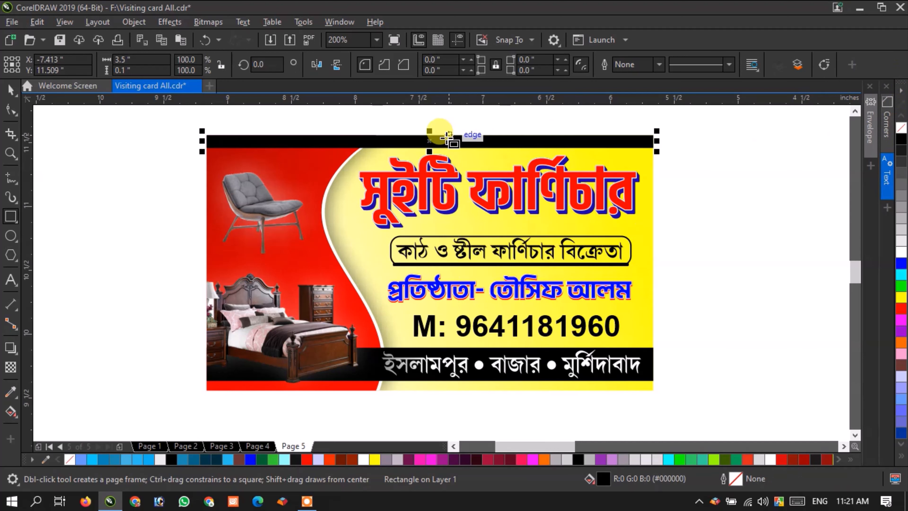
Draw an ellipse across the lower half of the shop name and widen it leftward to about 2.945 × 0.631 inches.
key("F7")
scroll(448, 138, "up", 1)
left_click_drag(132, 188, 583, 288)
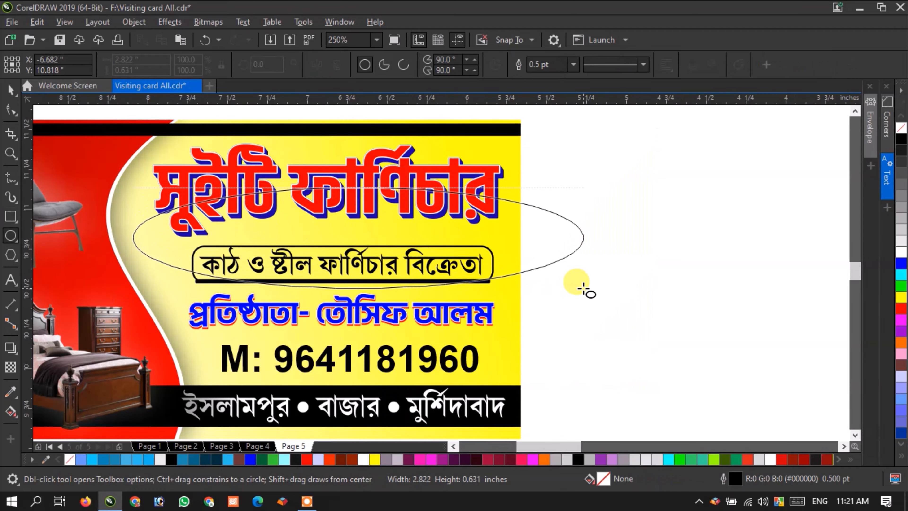
left_click(6, 89)
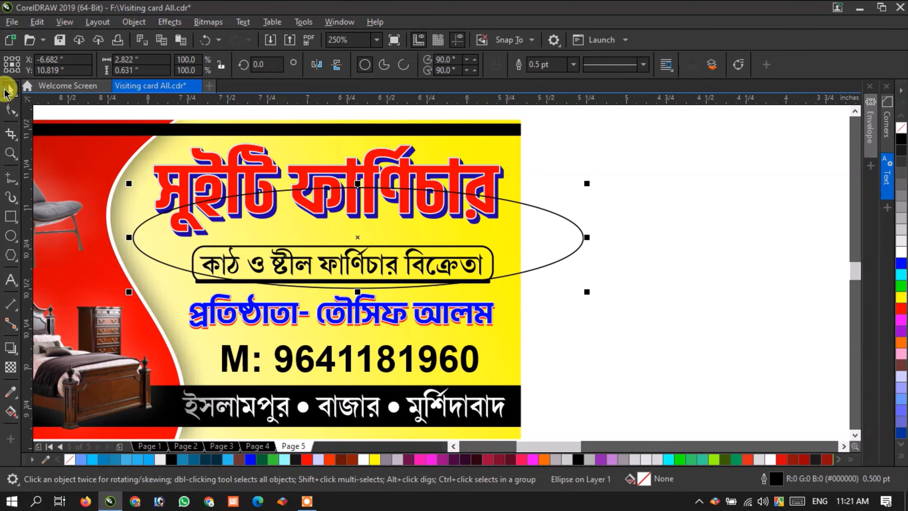
scroll(115, 209, "up", 3)
left_click_drag(147, 266, 107, 265)
scroll(70, 219, "down", 3)
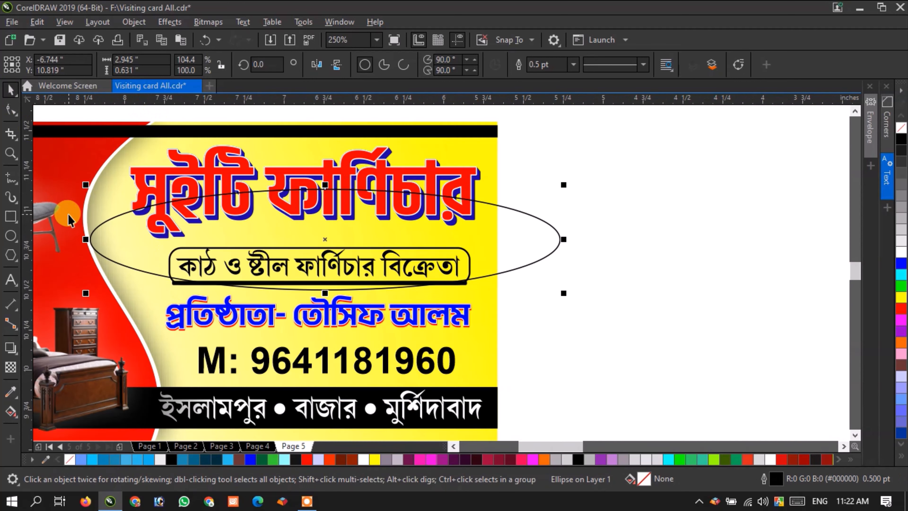
scroll(121, 198, "up", 3)
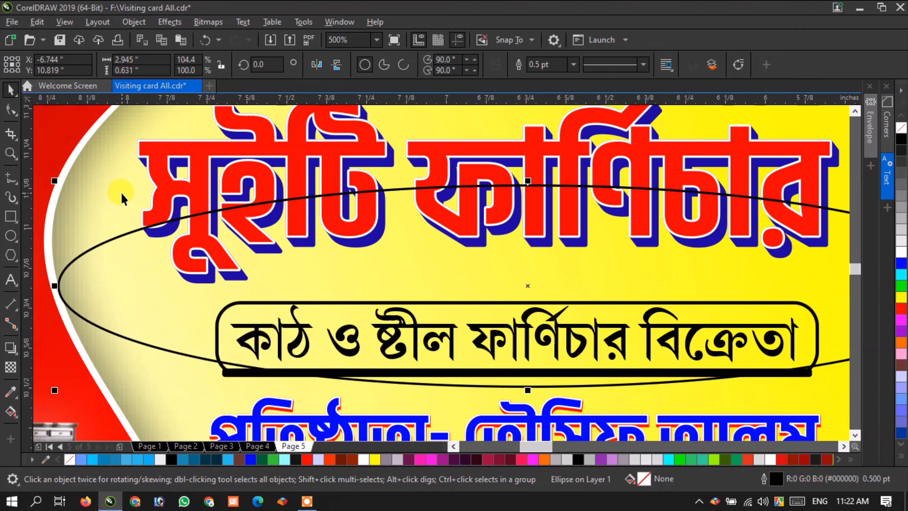
scroll(272, 198, "down", 3)
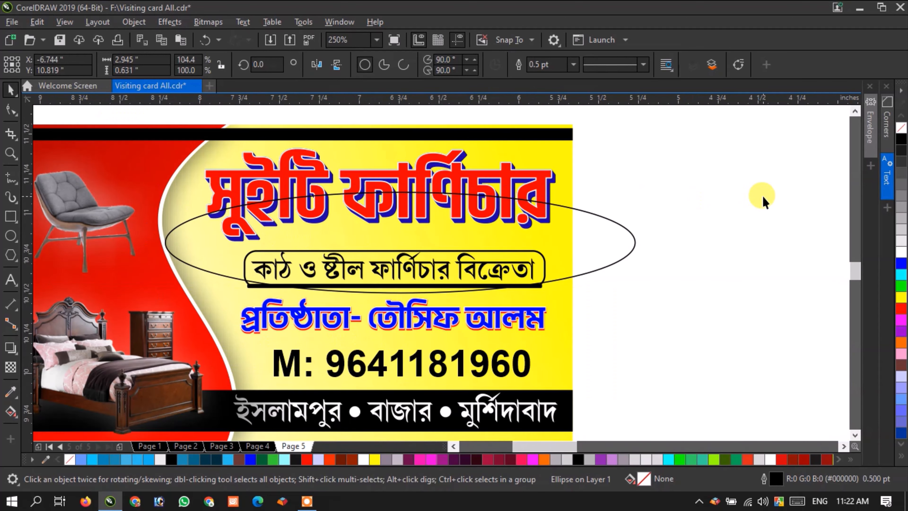
Use Smart Fill to fill the lower letter parts of the shop name inside the ellipse with black.
key("Escape")
scroll(307, 180, "up", 3)
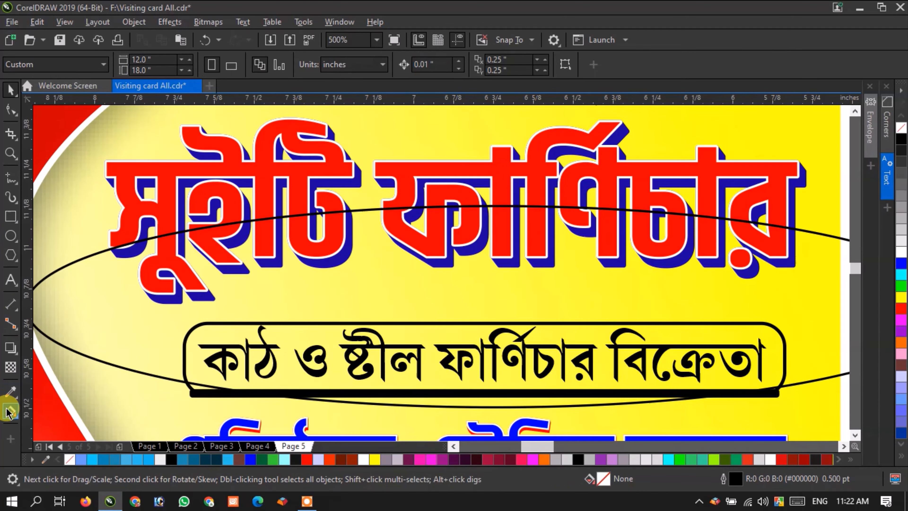
left_click(8, 412)
left_click(51, 427)
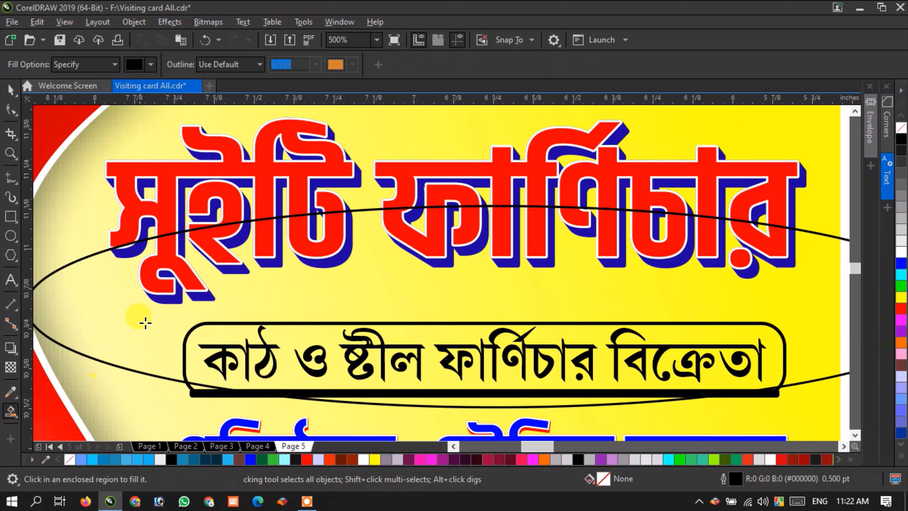
left_click(152, 267)
left_click(201, 238)
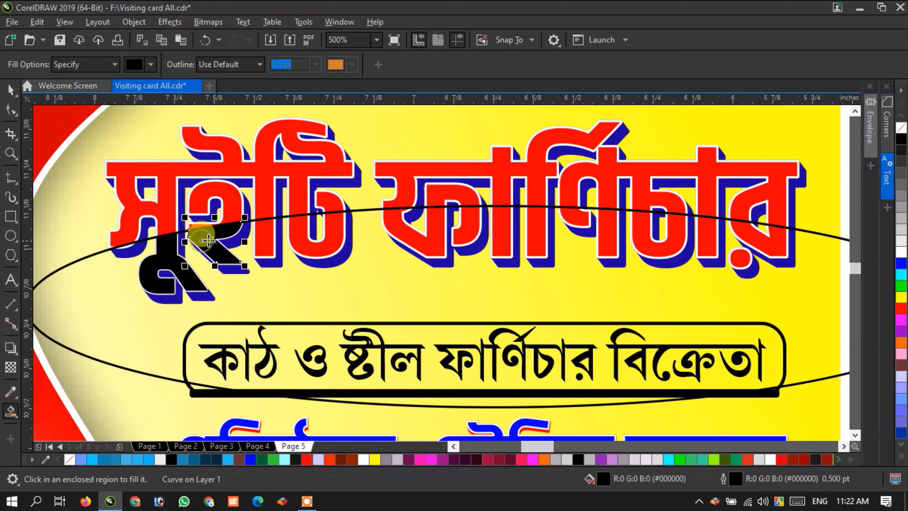
left_click(277, 230)
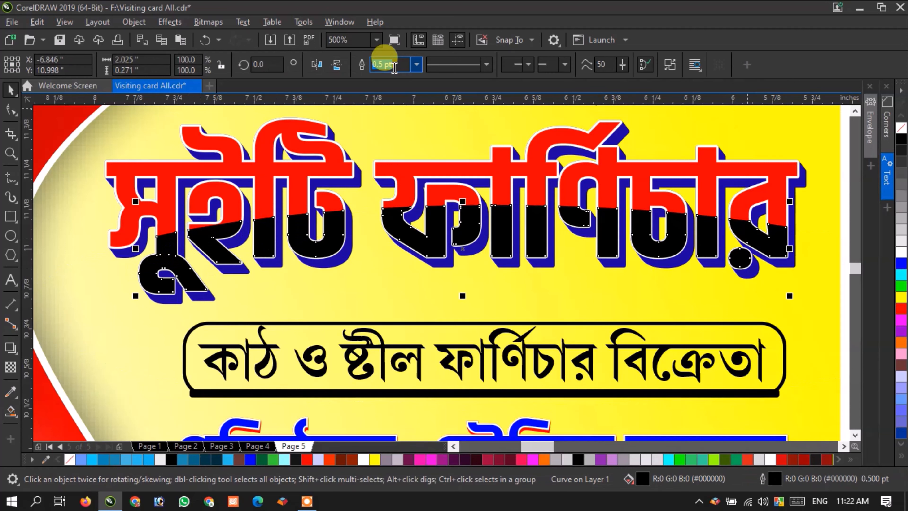
Recolour the filled lower letter parts of the shop name dark red and remove their outline.
left_click(793, 459)
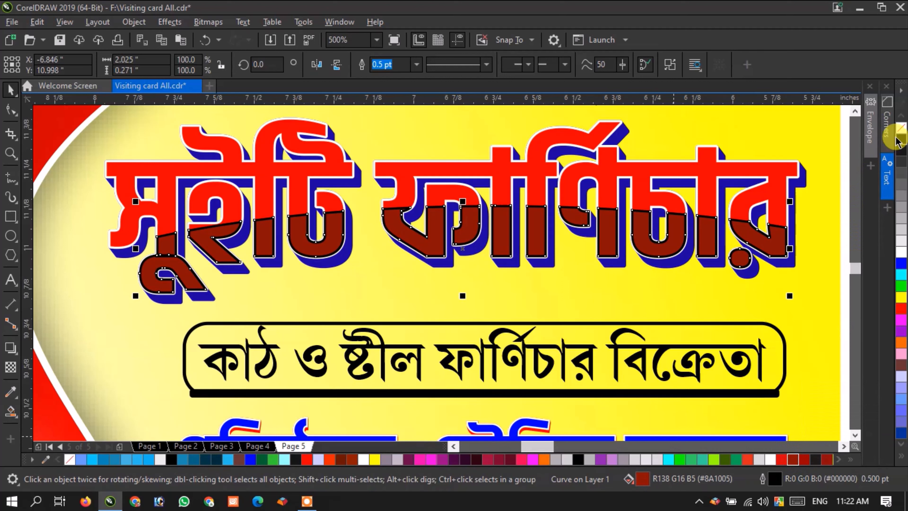
right_click(899, 127)
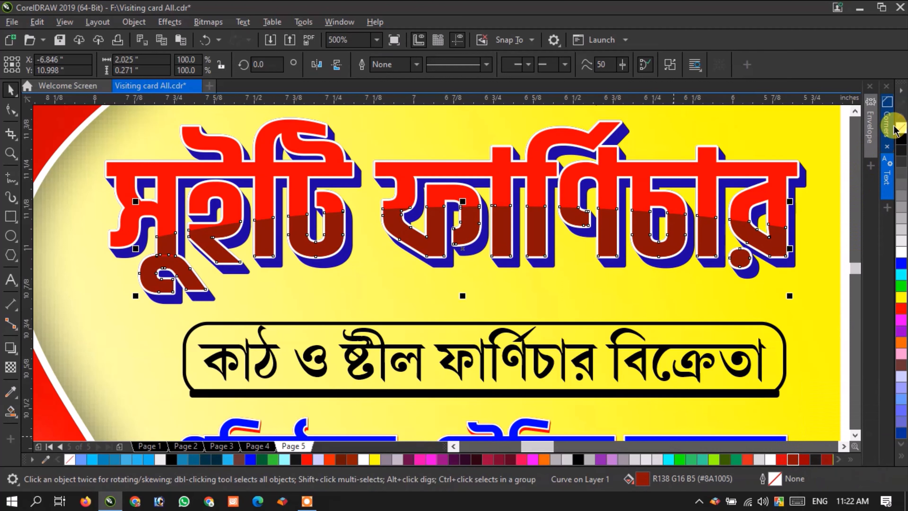
left_click(803, 461)
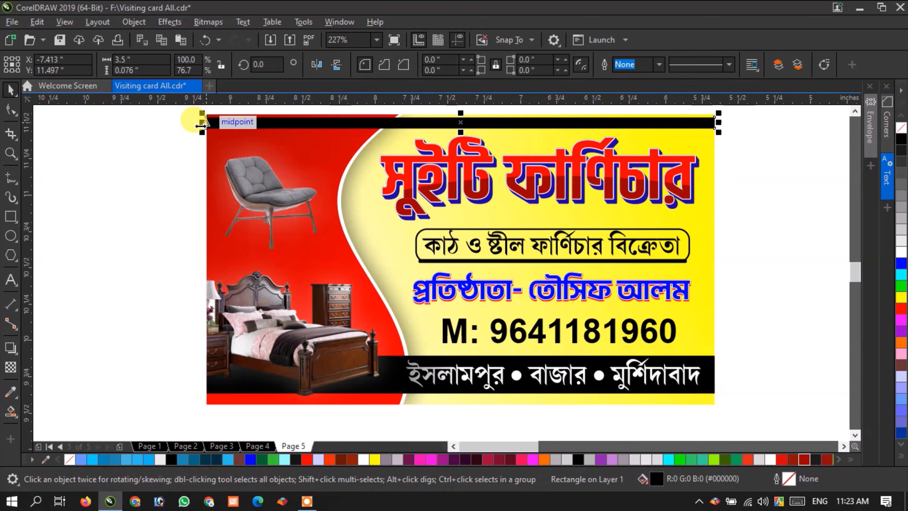
Send the black upper bar to the back of the layer and raise it one level.
key("shift+Page_Down")
key("ctrl+Page_Up")
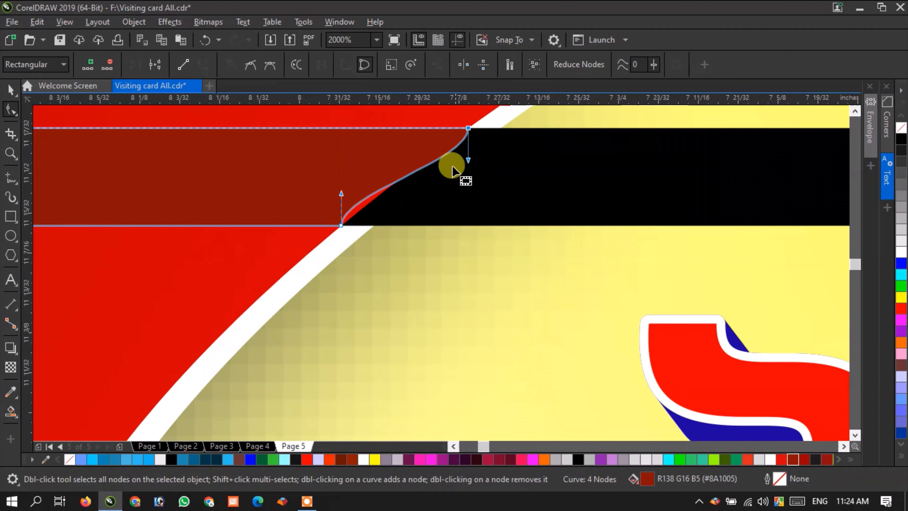
Adjust the curve handles on the dark red bar's slanted end to follow the edge of the red wavy panel.
left_click_drag(450, 167, 359, 202)
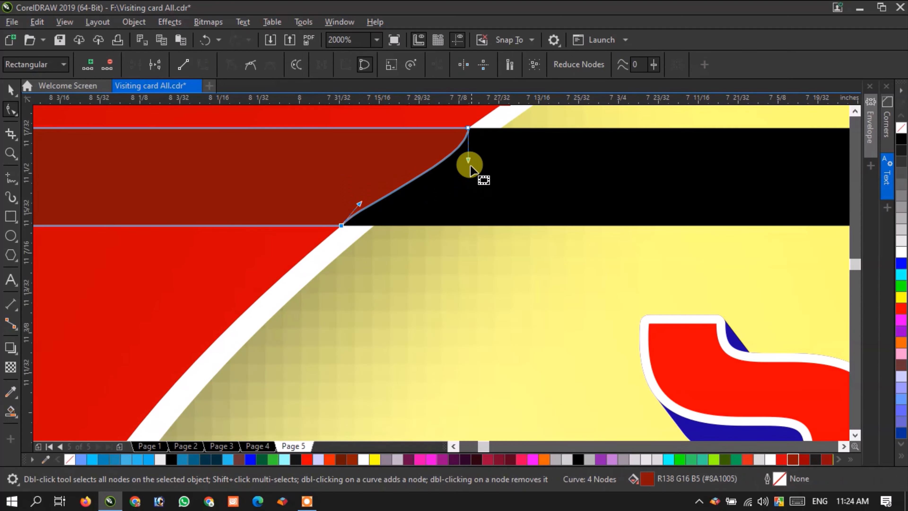
left_click_drag(467, 161, 423, 140)
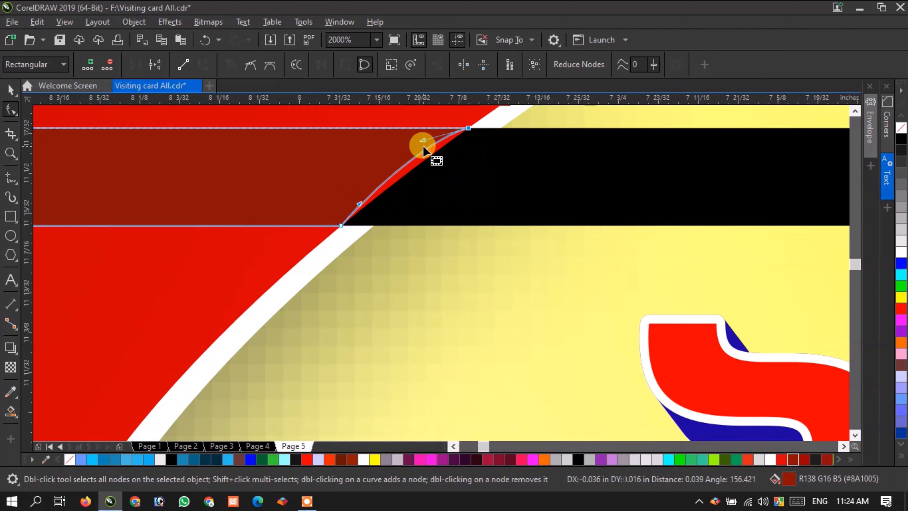